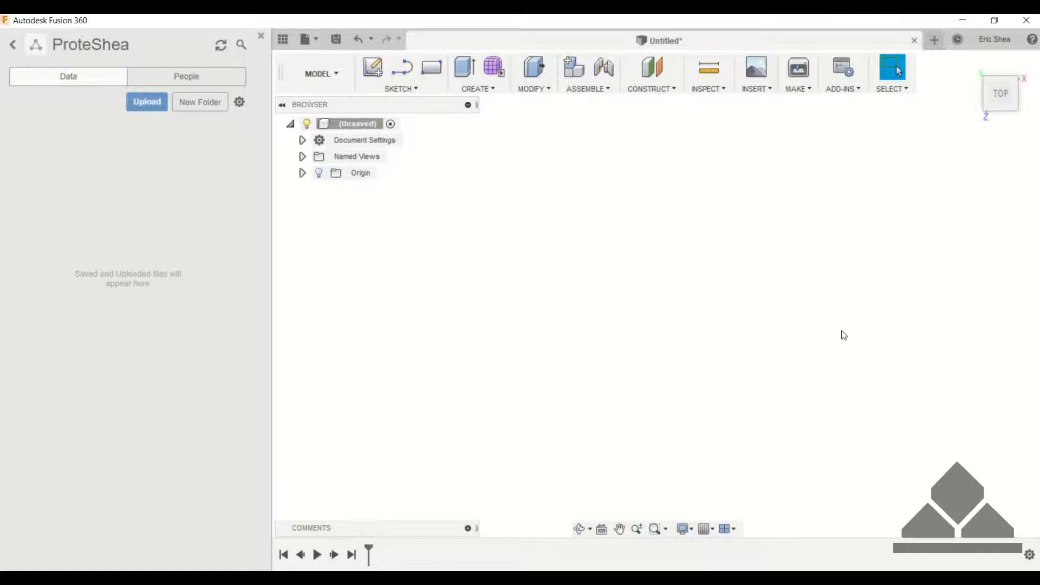
Step: Switch to the web browser and open the CAD lessons page of the ProteShea website's Learn section to look through it
{"action": "left_click", "coordinate": [418, 577]}
{"action": "left_click", "coordinate": [490, 528]}
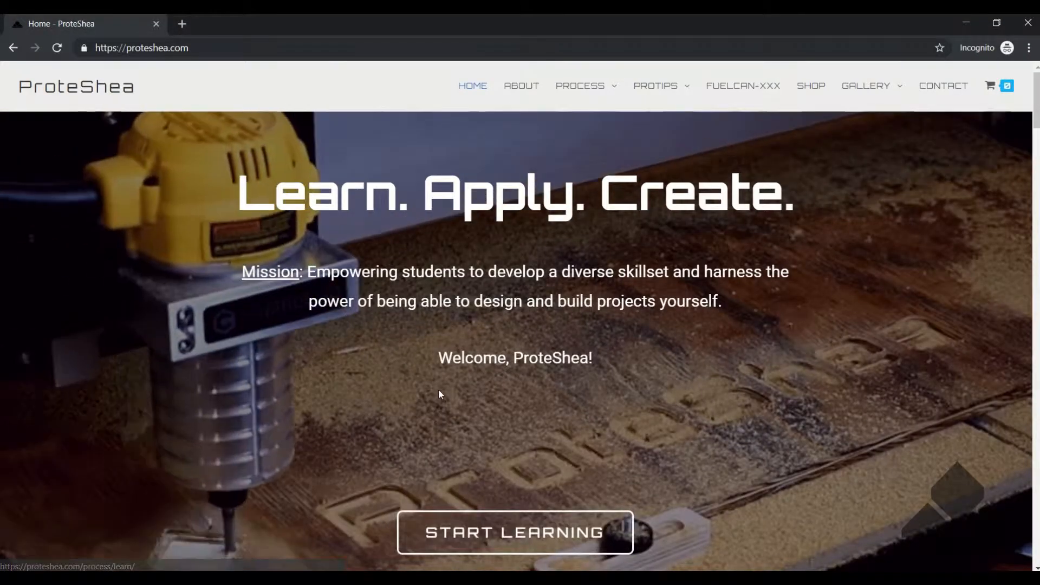
{"action": "mouse_move", "coordinate": [555, 90]}
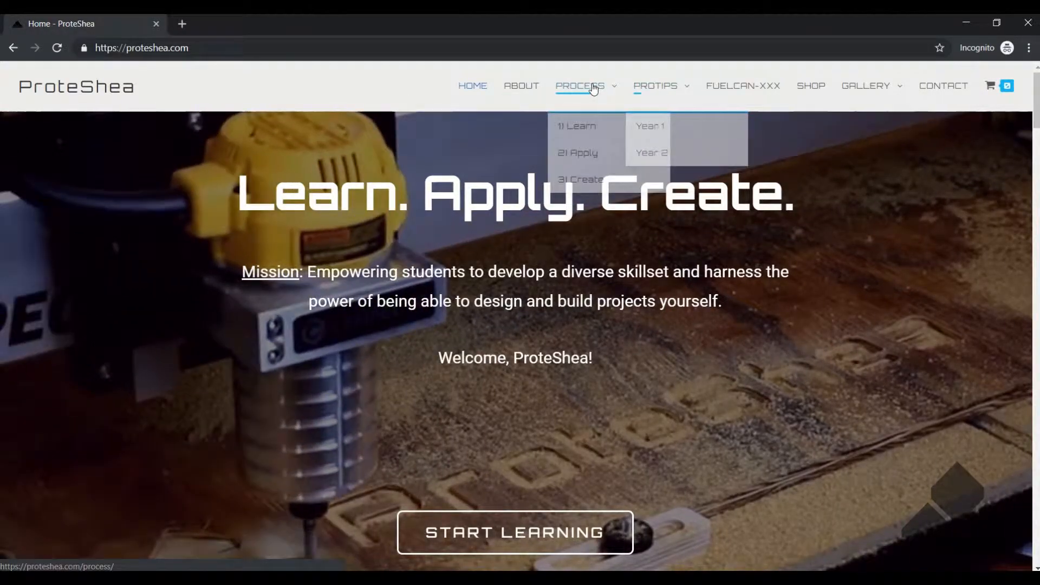
{"action": "mouse_move", "coordinate": [587, 130]}
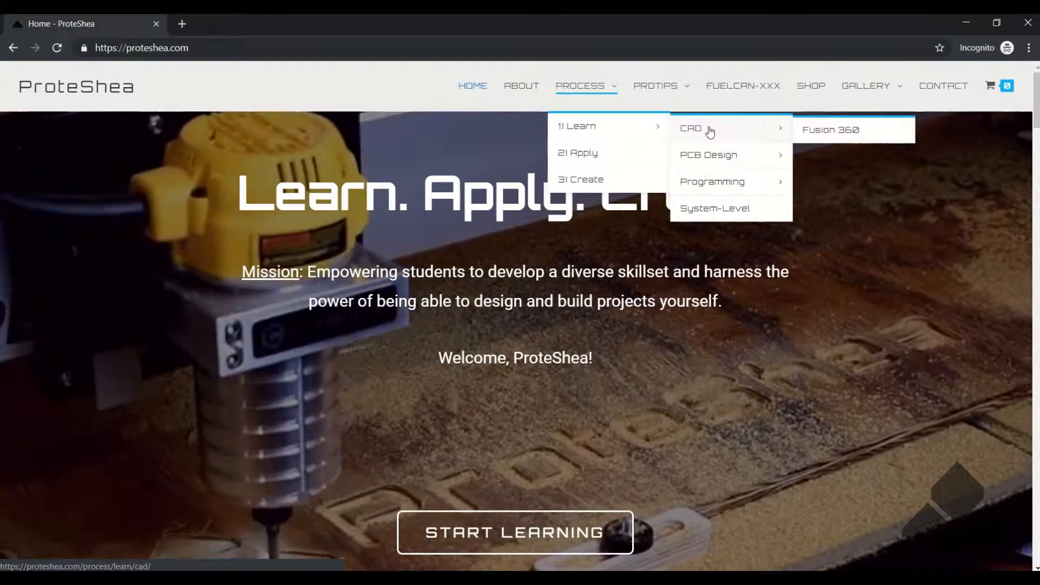
{"action": "left_click", "coordinate": [709, 128]}
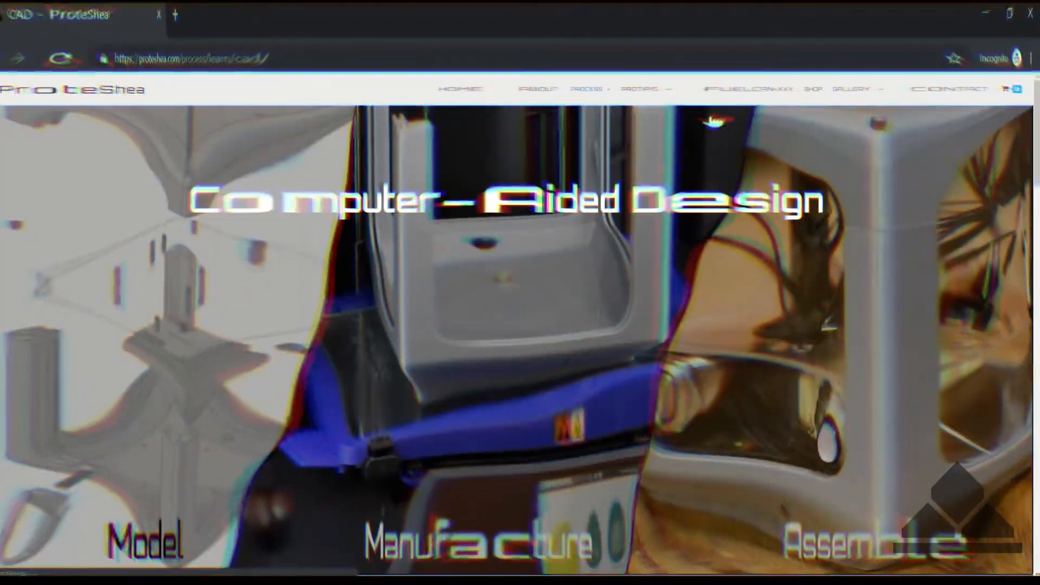
{"action": "scroll", "coordinate": [623, 200], "scroll_direction": "down", "scroll_amount": 10}
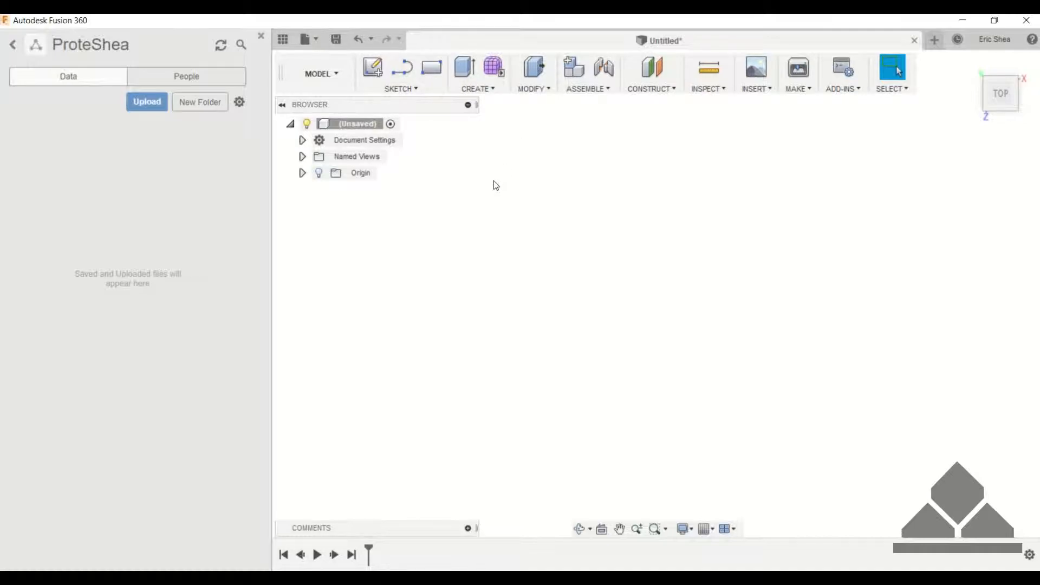
{"action": "left_click", "coordinate": [494, 90]}
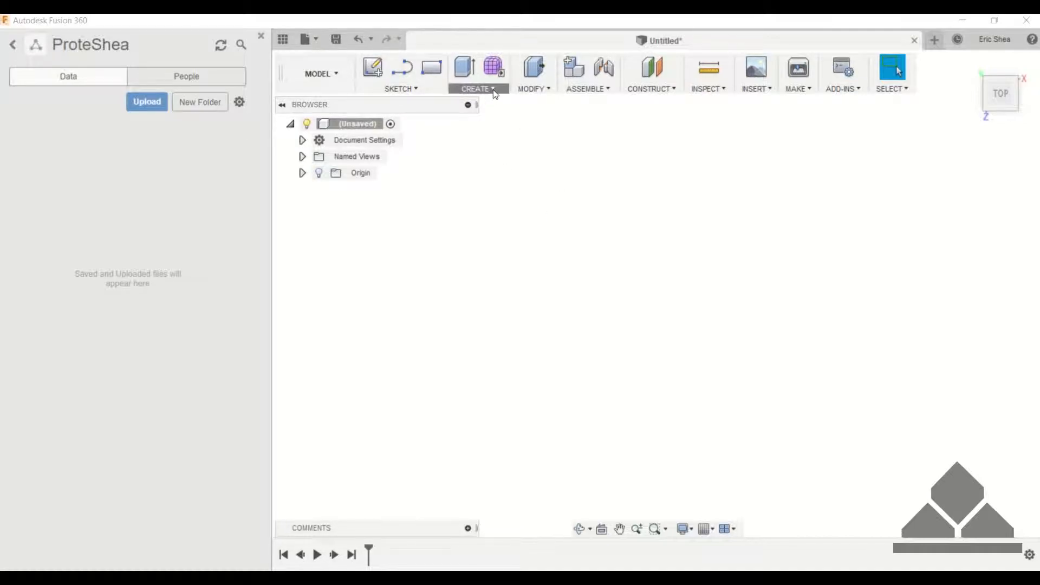
{"action": "left_click", "coordinate": [689, 232]}
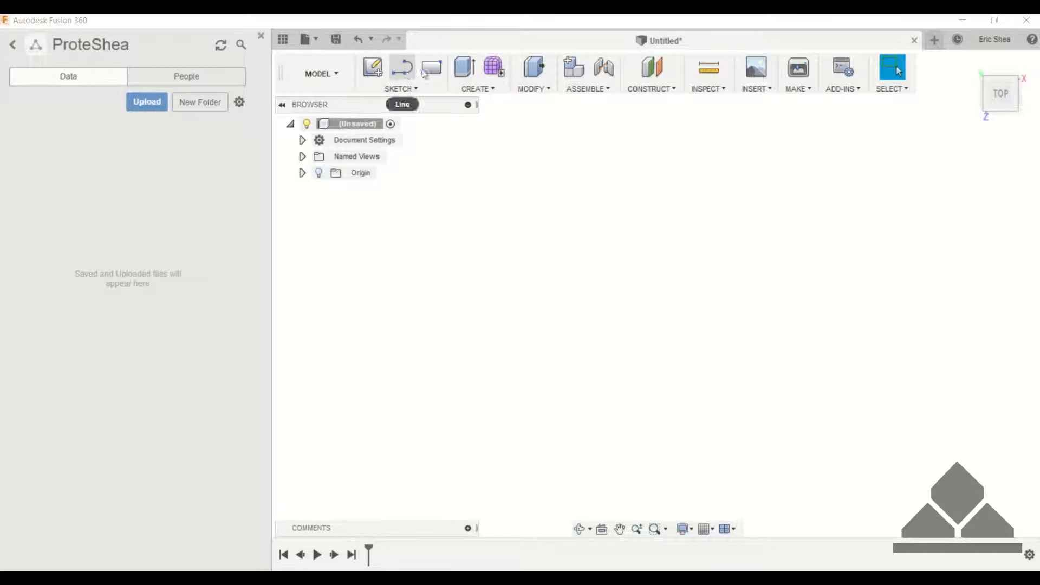
{"action": "left_click", "coordinate": [415, 87]}
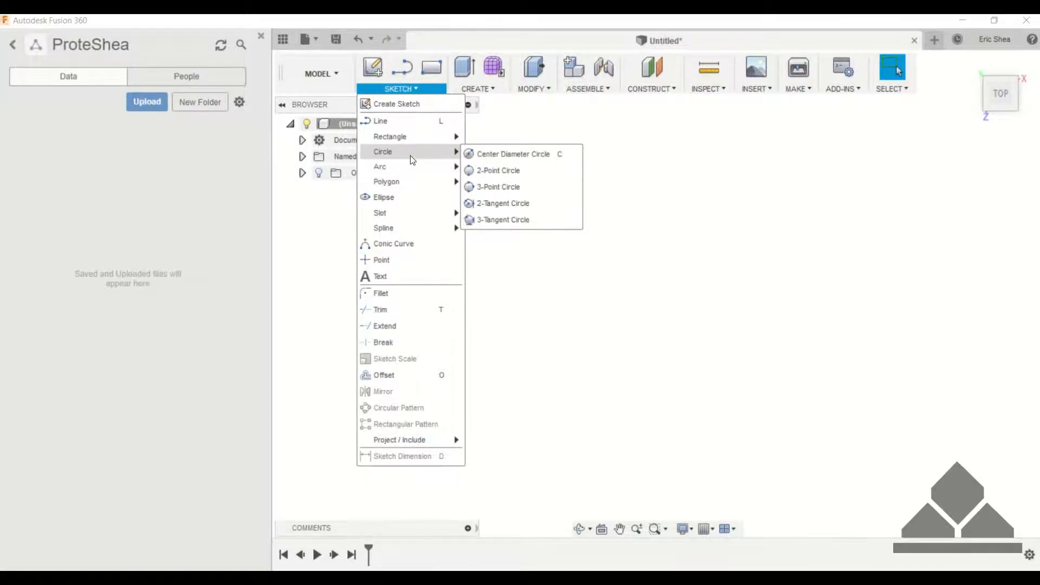
Step: Create a sketch on the horizontal XZ origin plane and expand the document settings to check the units
{"action": "left_click", "coordinate": [373, 70]}
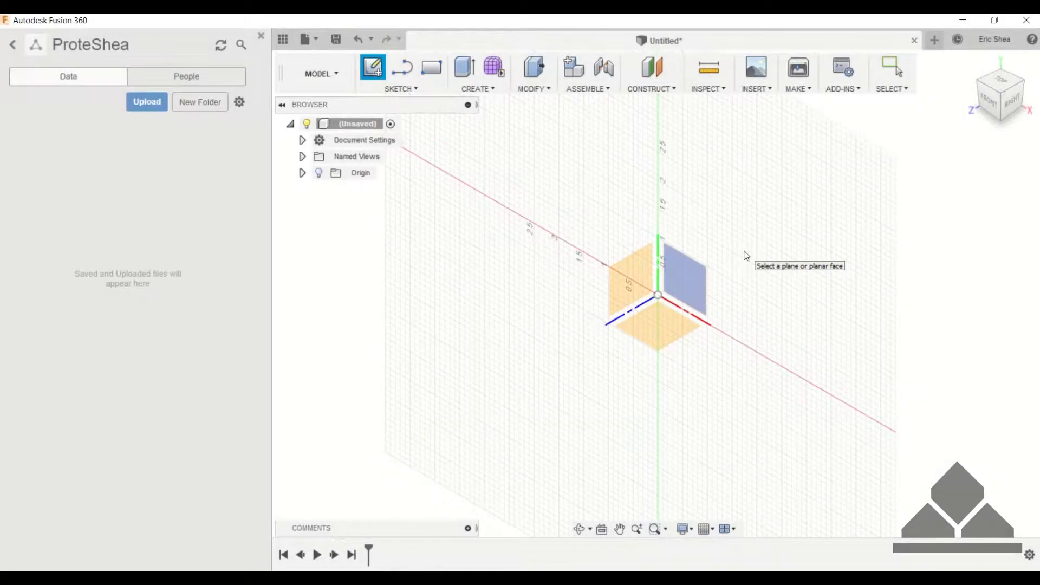
{"action": "left_click", "coordinate": [657, 332]}
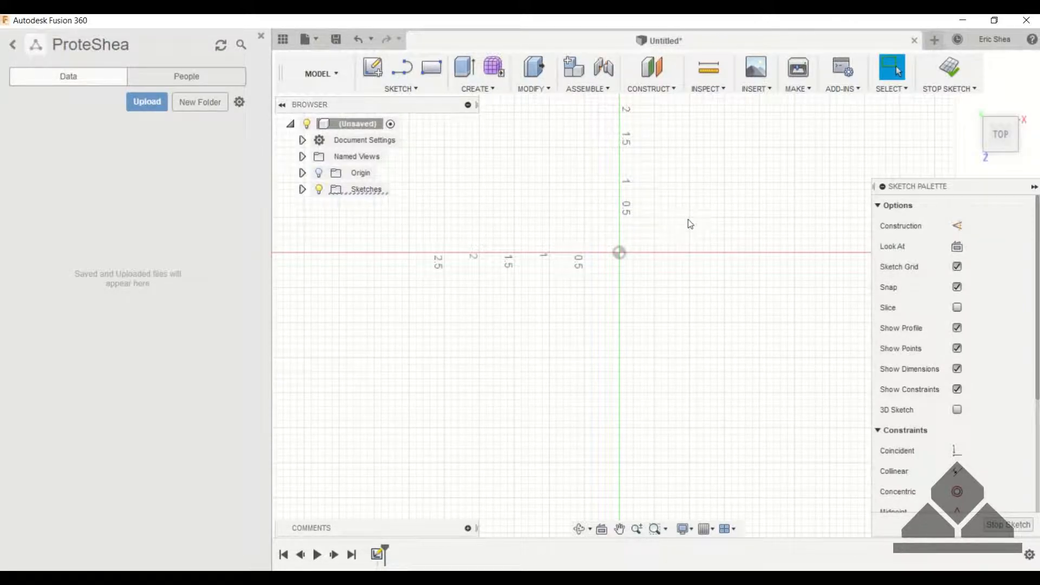
{"action": "left_click", "coordinate": [302, 140]}
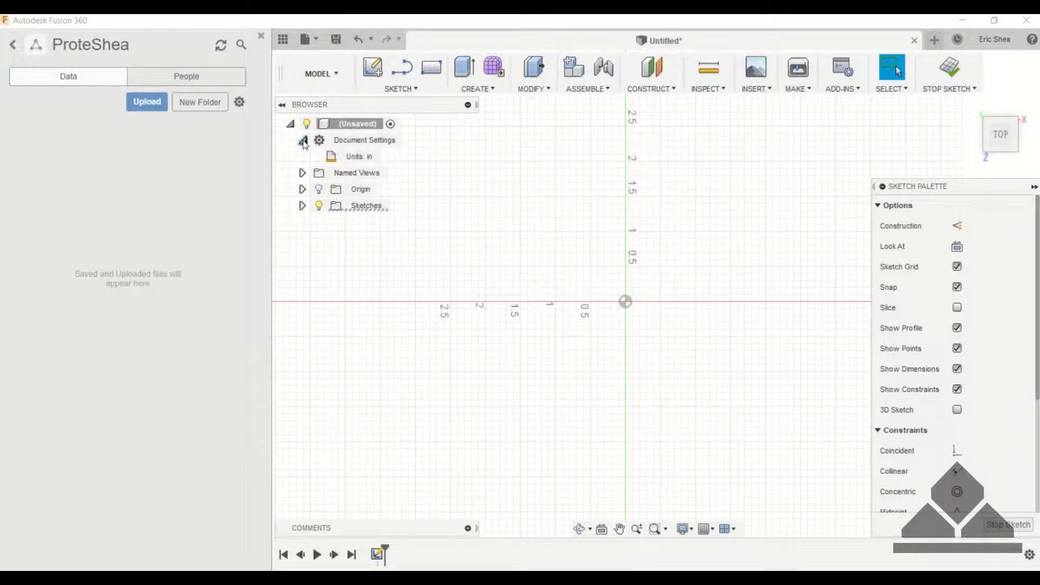
{"action": "mouse_move", "coordinate": [372, 156]}
Step: Sketch a two-point rectangle about 3 in wide and 2 in high around the origin
{"action": "left_click", "coordinate": [431, 69]}
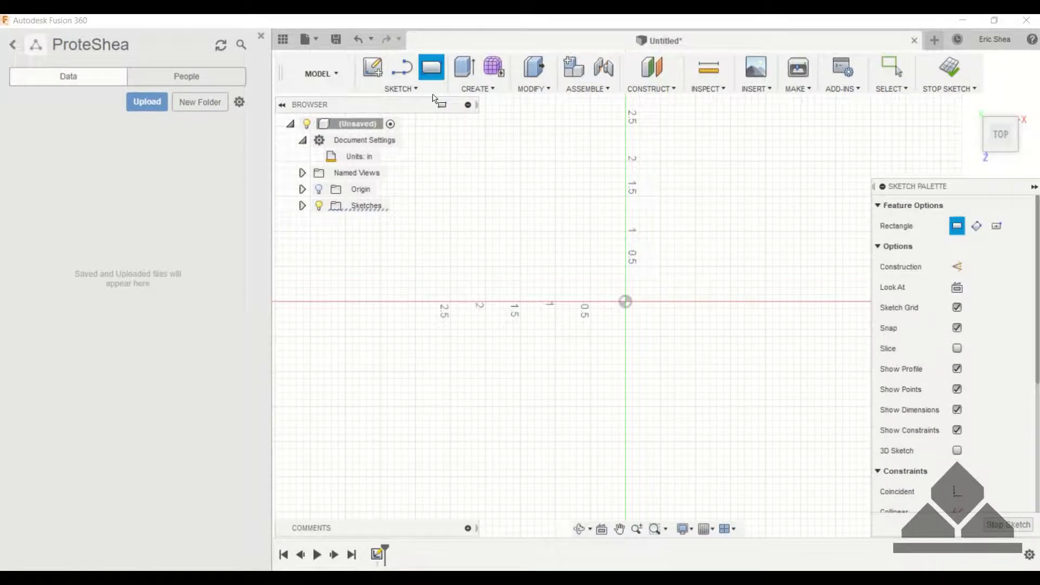
{"action": "left_click", "coordinate": [520, 232]}
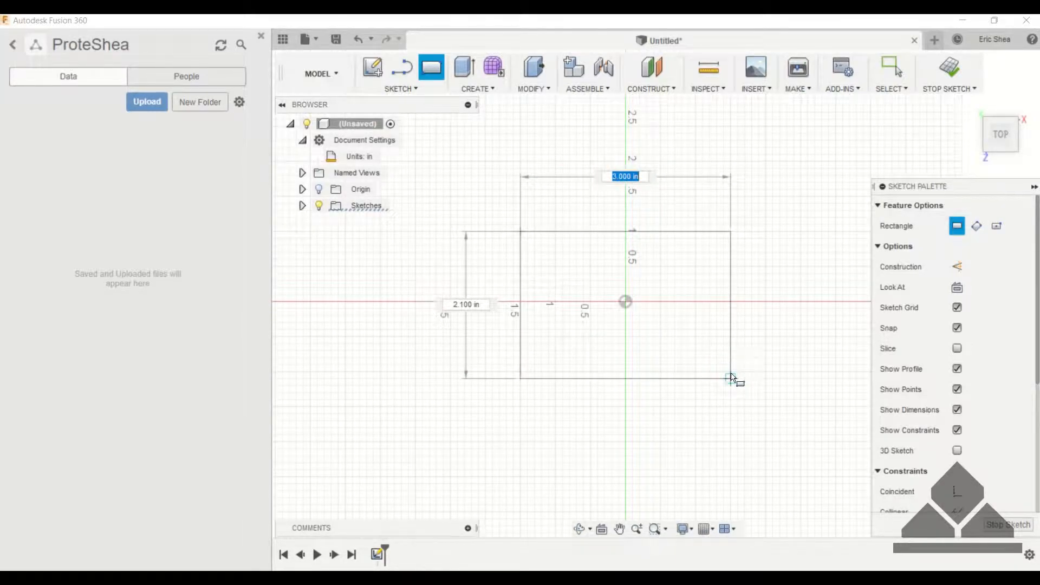
{"action": "left_click", "coordinate": [731, 377]}
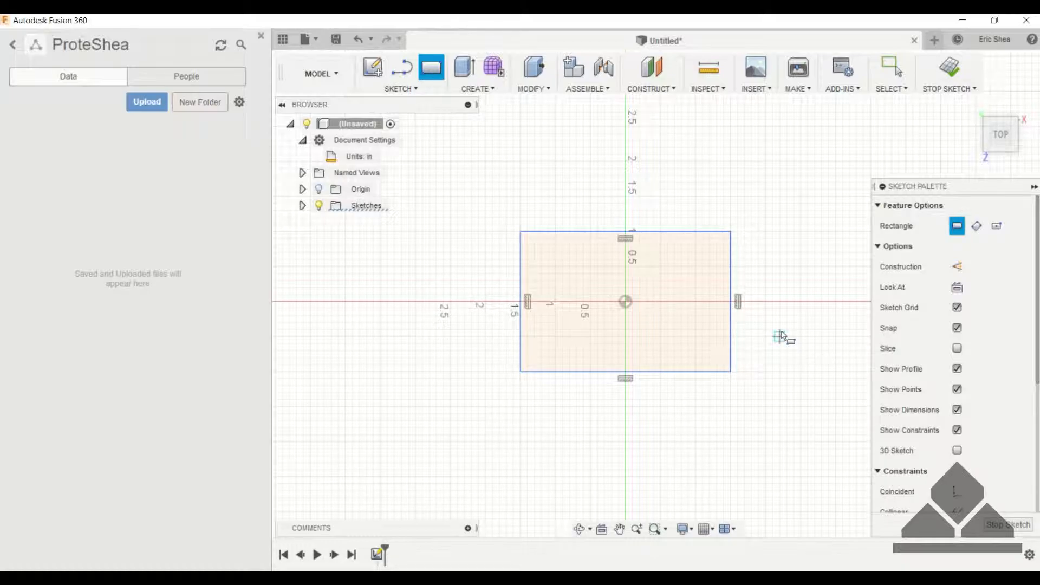
{"action": "key", "text": "Escape"}
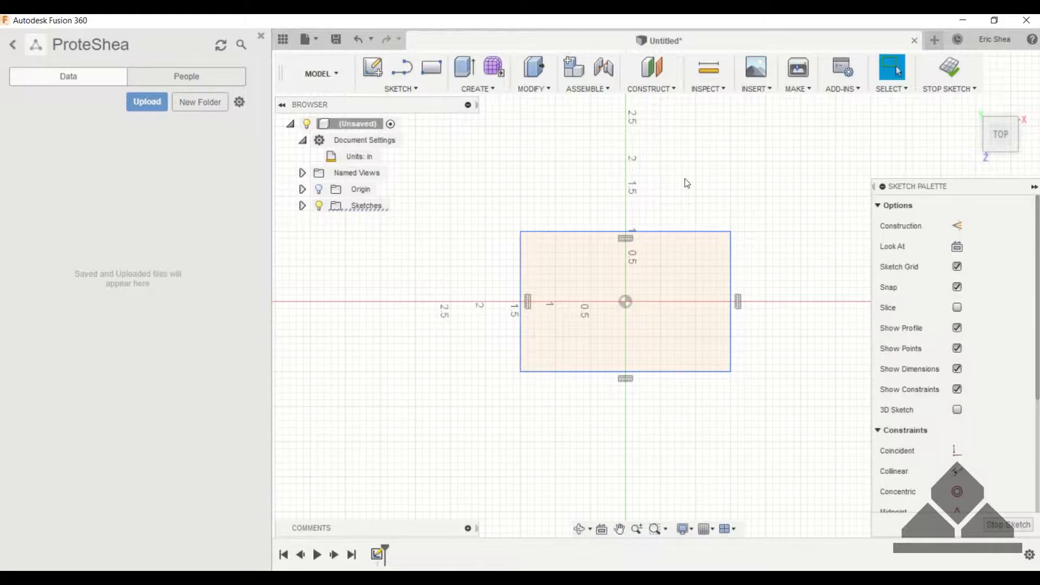
{"action": "left_click", "coordinate": [402, 88]}
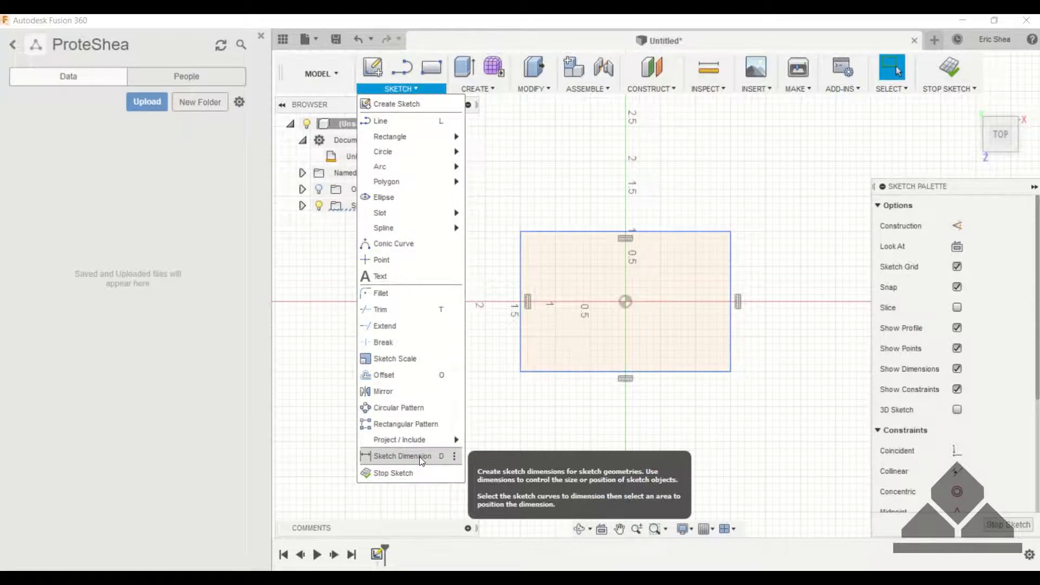
{"action": "left_click", "coordinate": [394, 456]}
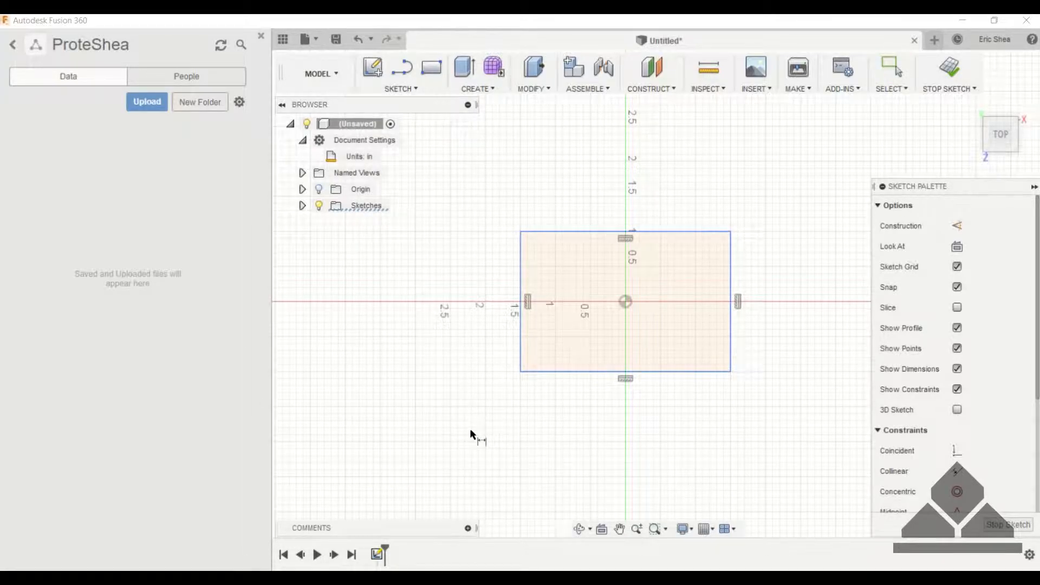
{"action": "key", "text": "Escape"}
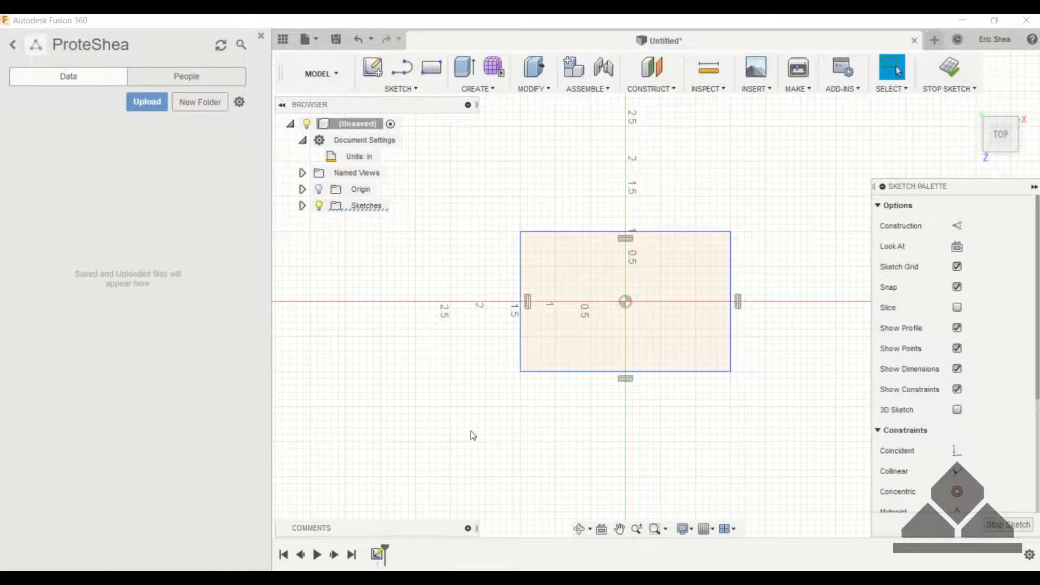
Step: Dimension the rectangle's width at 3.00 in and its height at 2.00 in
{"action": "key", "text": "d"}
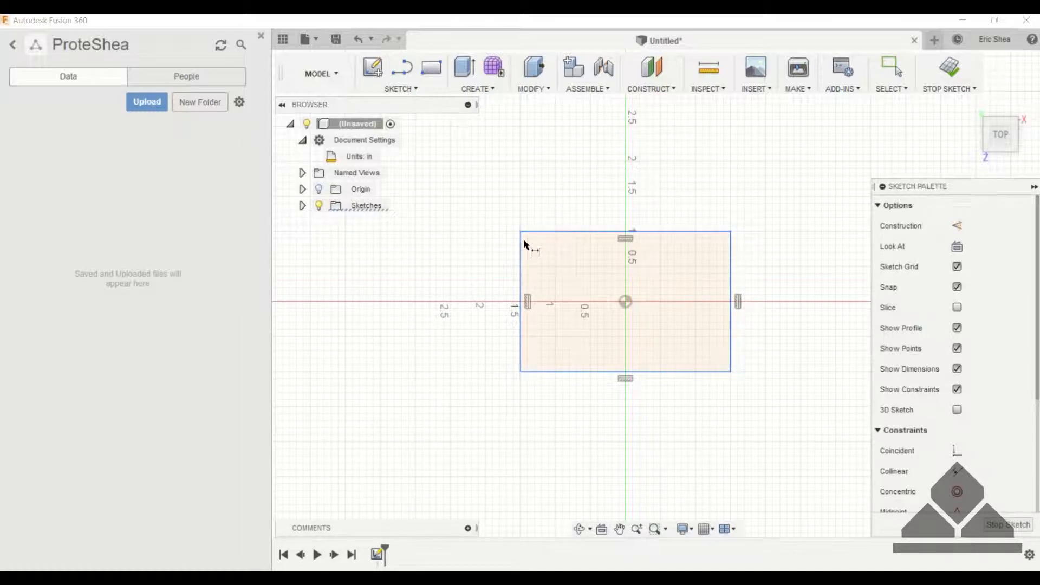
{"action": "left_click", "coordinate": [545, 232]}
{"action": "left_click", "coordinate": [627, 216]}
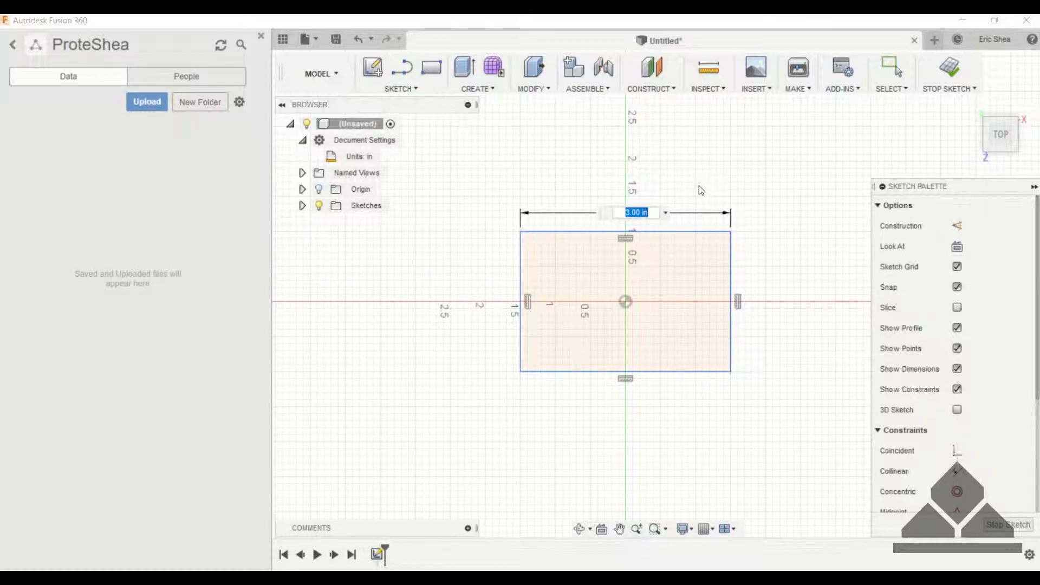
{"action": "key", "text": "Return"}
{"action": "left_click", "coordinate": [732, 271]}
{"action": "left_click", "coordinate": [767, 288]}
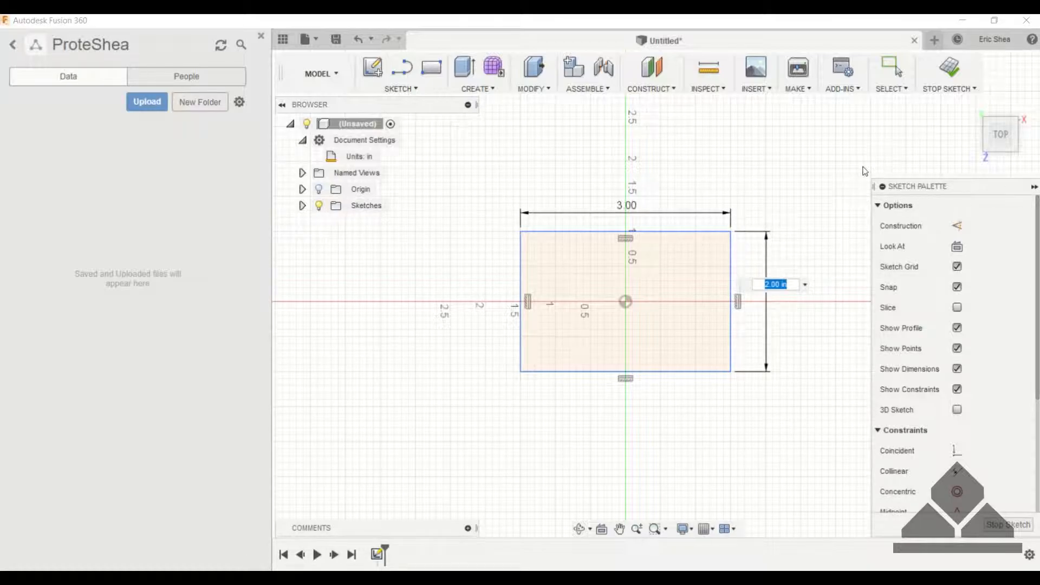
{"action": "key", "text": "Return"}
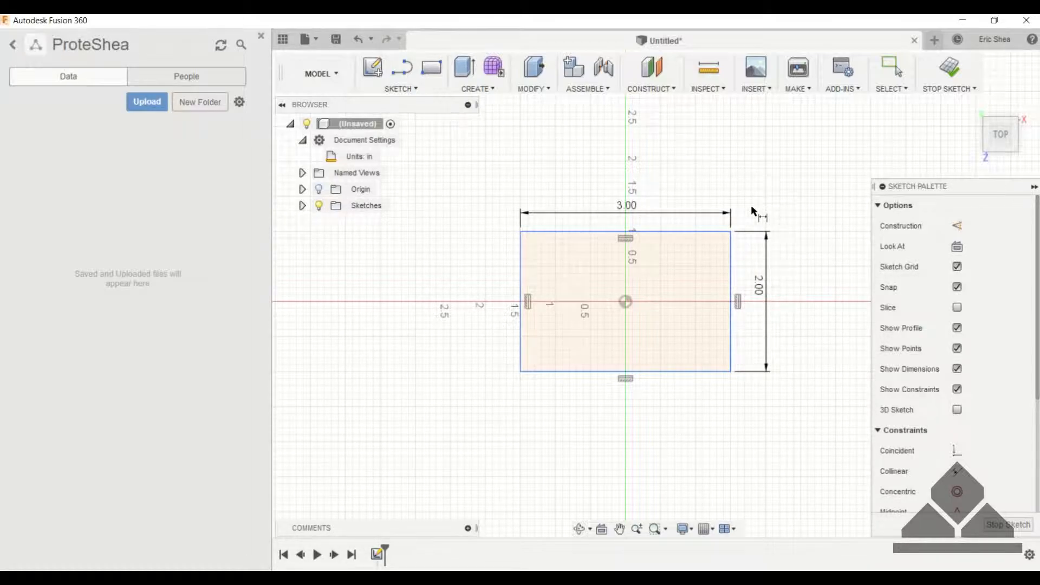
{"action": "key", "text": "Escape"}
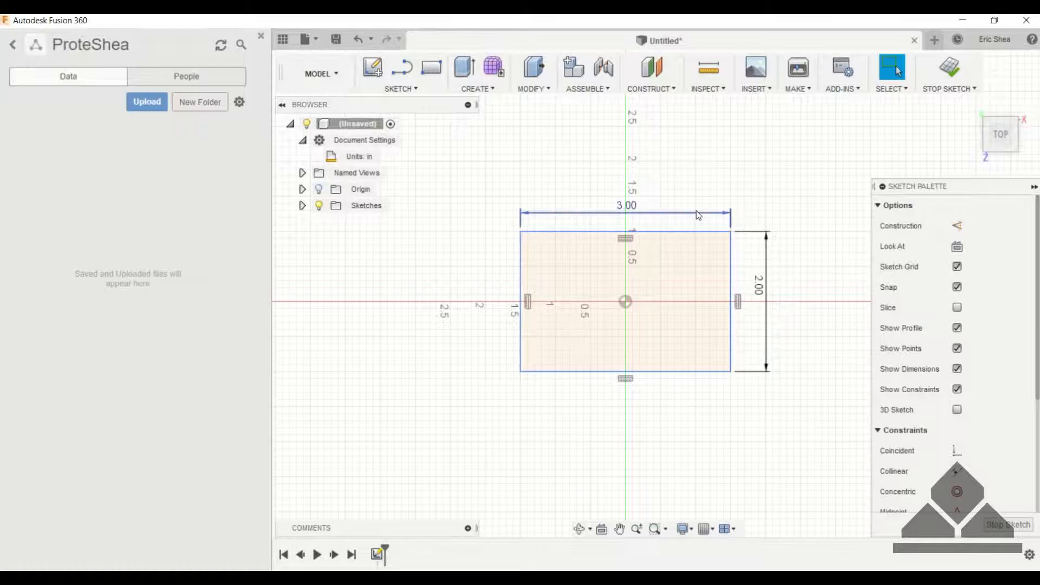
Step: Shift the rectangle slightly off centre by its upper edge to test whether its position is constrained
{"action": "mouse_move", "coordinate": [680, 232]}
{"action": "left_mouse_down"}
{"action": "mouse_move", "coordinate": [615, 210]}
{"action": "mouse_move", "coordinate": [714, 243]}
{"action": "mouse_move", "coordinate": [646, 272]}
{"action": "mouse_move", "coordinate": [669, 202]}
{"action": "mouse_move", "coordinate": [708, 230]}
{"action": "mouse_move", "coordinate": [652, 216]}
{"action": "mouse_move", "coordinate": [689, 209]}
{"action": "mouse_move", "coordinate": [650, 223]}
{"action": "mouse_move", "coordinate": [670, 206]}
{"action": "mouse_move", "coordinate": [654, 256]}
{"action": "left_mouse_up"}
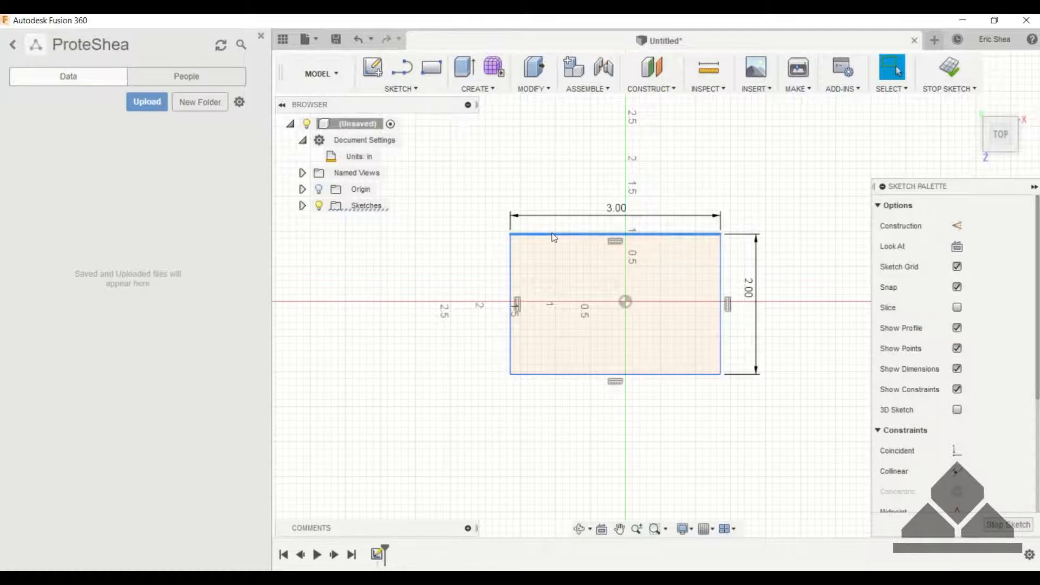
{"action": "mouse_move", "coordinate": [569, 236]}
{"action": "left_mouse_down"}
{"action": "mouse_move", "coordinate": [676, 160]}
{"action": "mouse_move", "coordinate": [585, 162]}
{"action": "mouse_move", "coordinate": [545, 233]}
{"action": "mouse_move", "coordinate": [558, 233]}
{"action": "left_mouse_up"}
{"action": "left_click", "coordinate": [627, 236]}
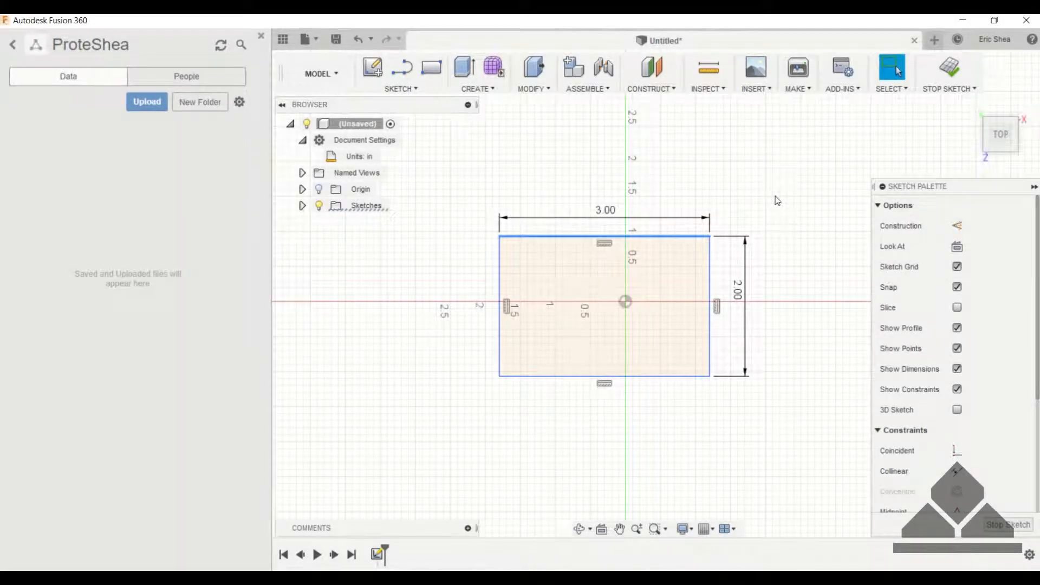
Step: Dimension the distance from the origin to the rectangle's upper edge as the height dimension divided by 2
{"action": "key", "text": "d"}
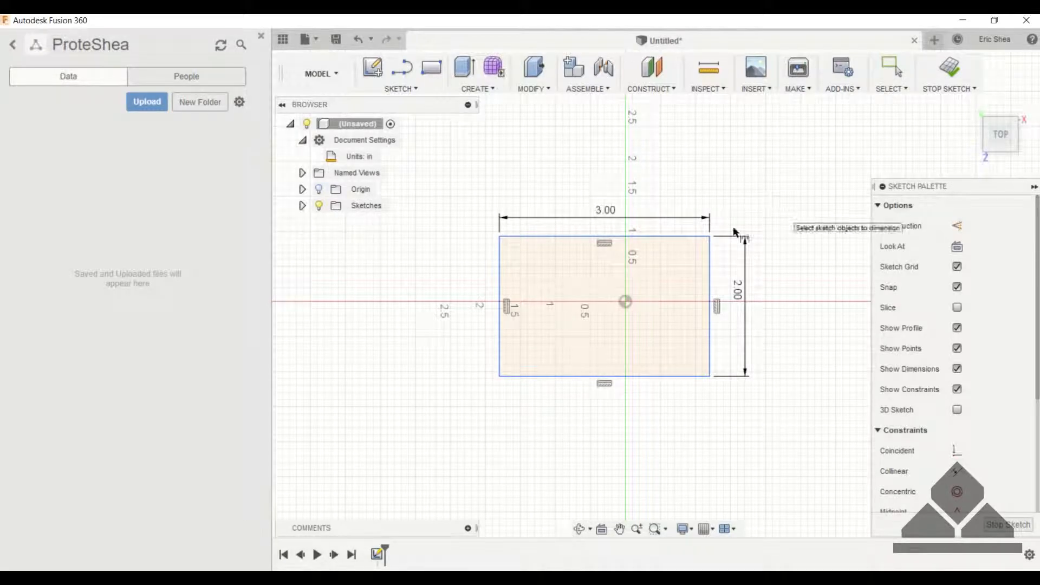
{"action": "left_click", "coordinate": [625, 300]}
{"action": "left_click", "coordinate": [640, 238]}
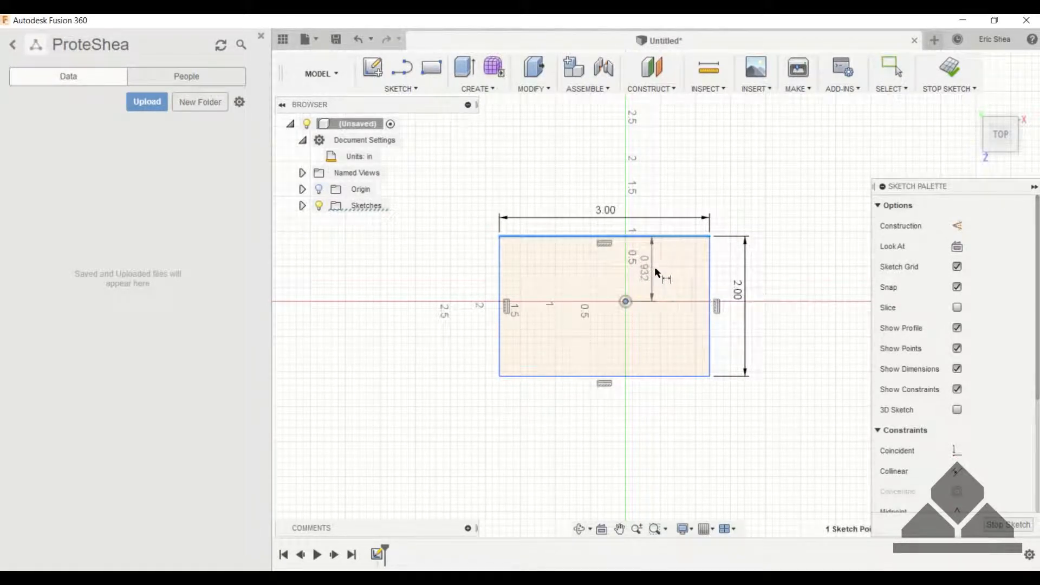
{"action": "left_click", "coordinate": [674, 269]}
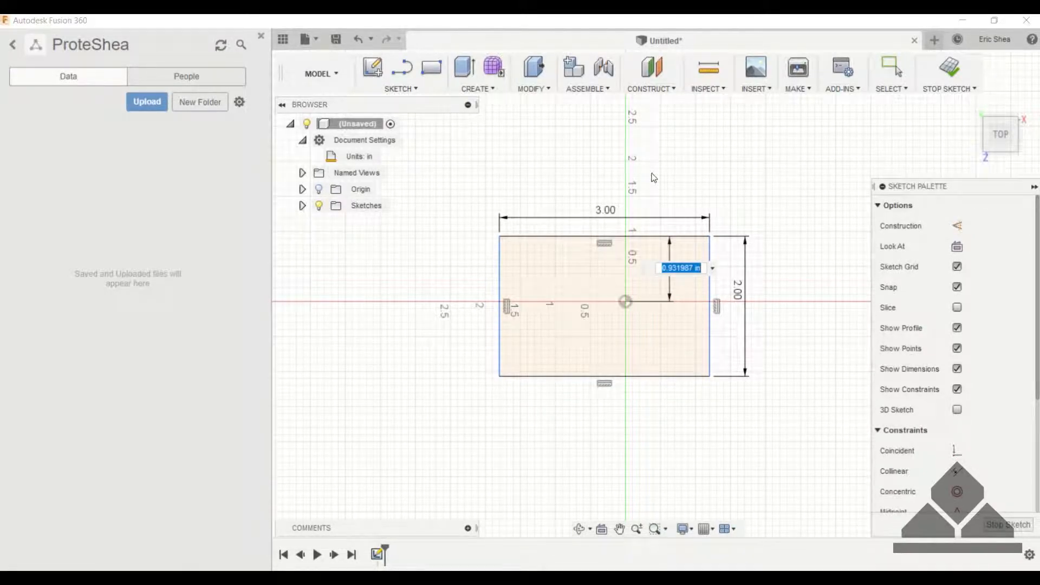
{"action": "left_click", "coordinate": [738, 297]}
{"action": "type", "text": "/2"}
{"action": "key", "text": "Return"}
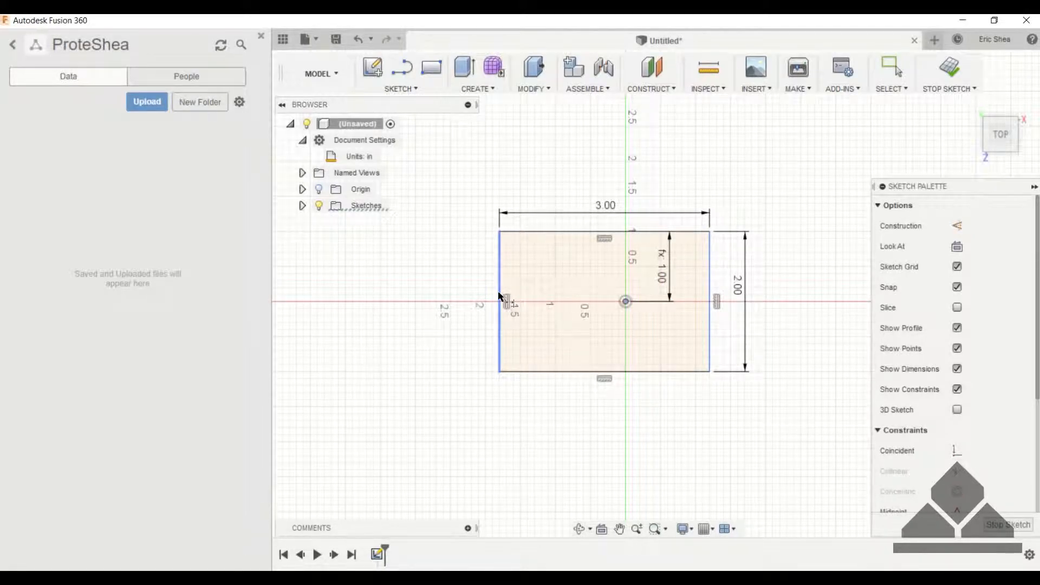
Step: Dimension the distance from the rectangle's left edge to the origin as the width dimension divided by 2
{"action": "left_click", "coordinate": [501, 295]}
{"action": "left_click", "coordinate": [626, 301]}
{"action": "left_click", "coordinate": [563, 343]}
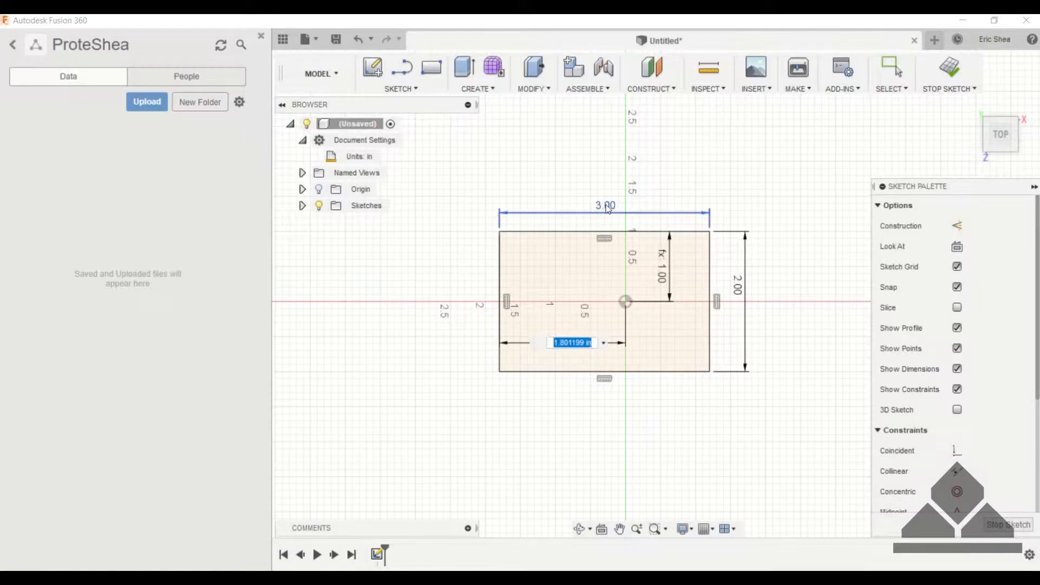
{"action": "left_click", "coordinate": [605, 205]}
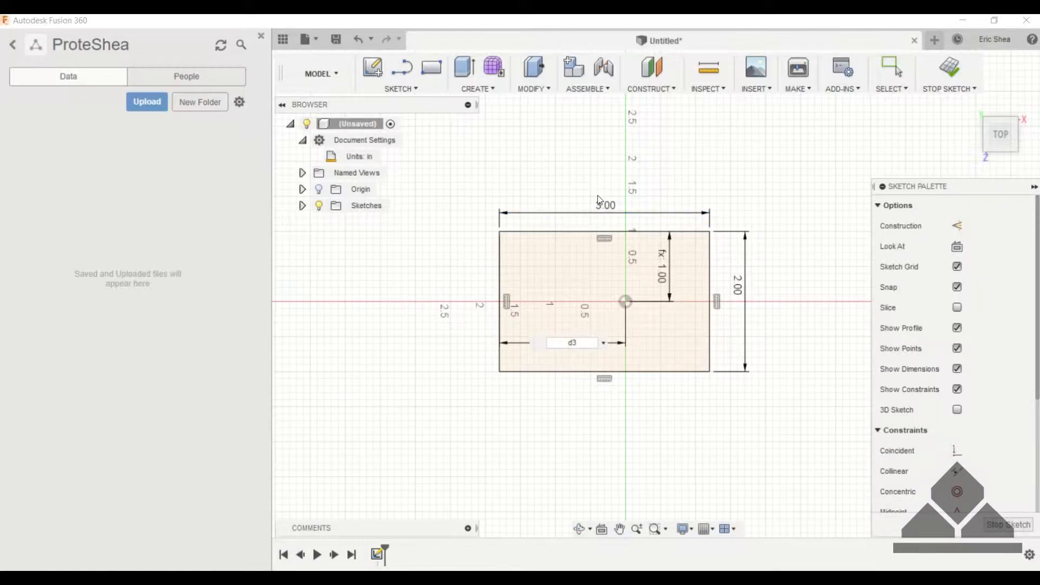
{"action": "type", "text": "/2"}
{"action": "key", "text": "Return"}
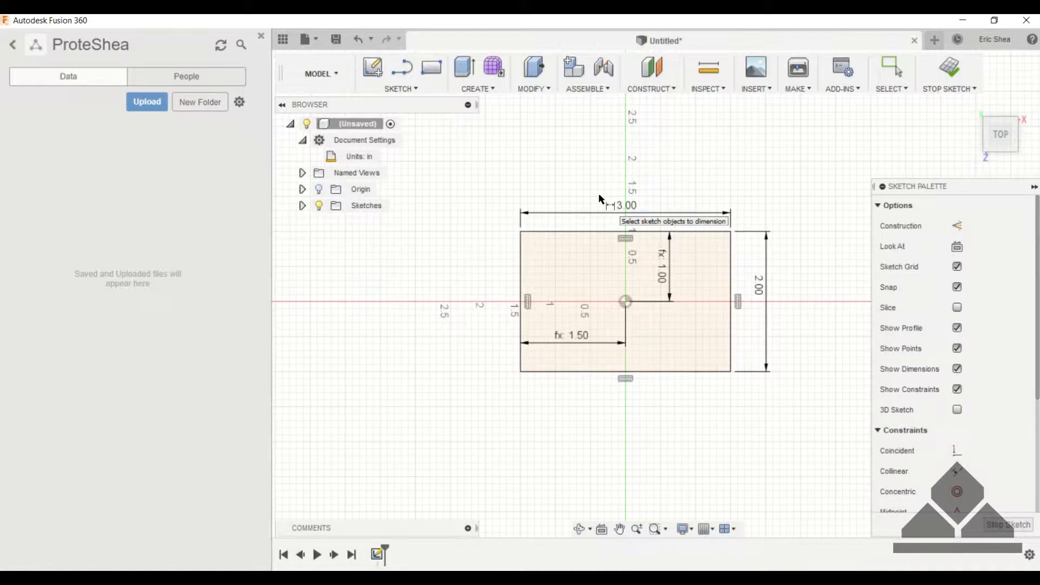
{"action": "key", "text": "Escape"}
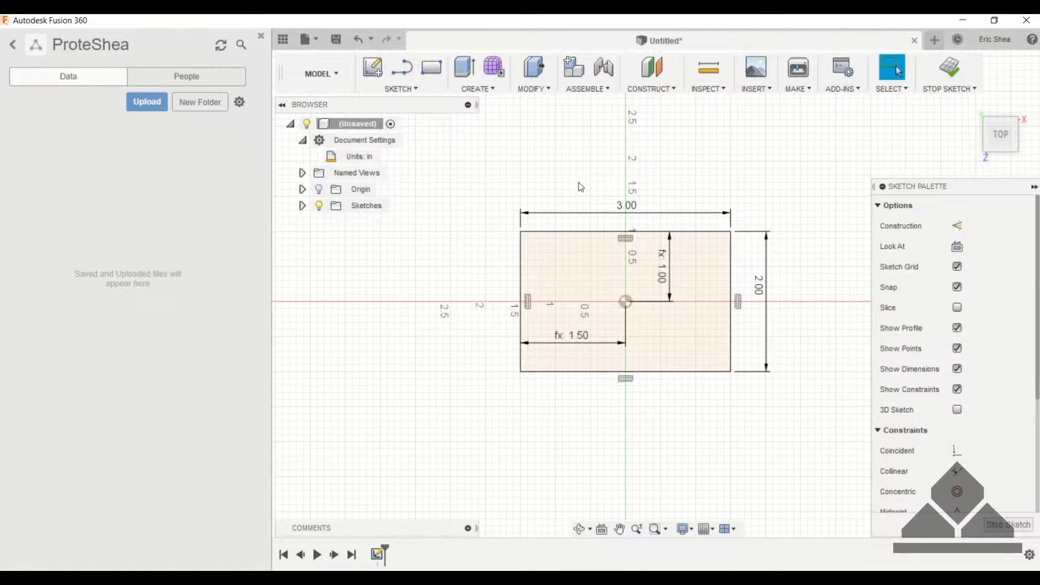
{"action": "left_click", "coordinate": [587, 233]}
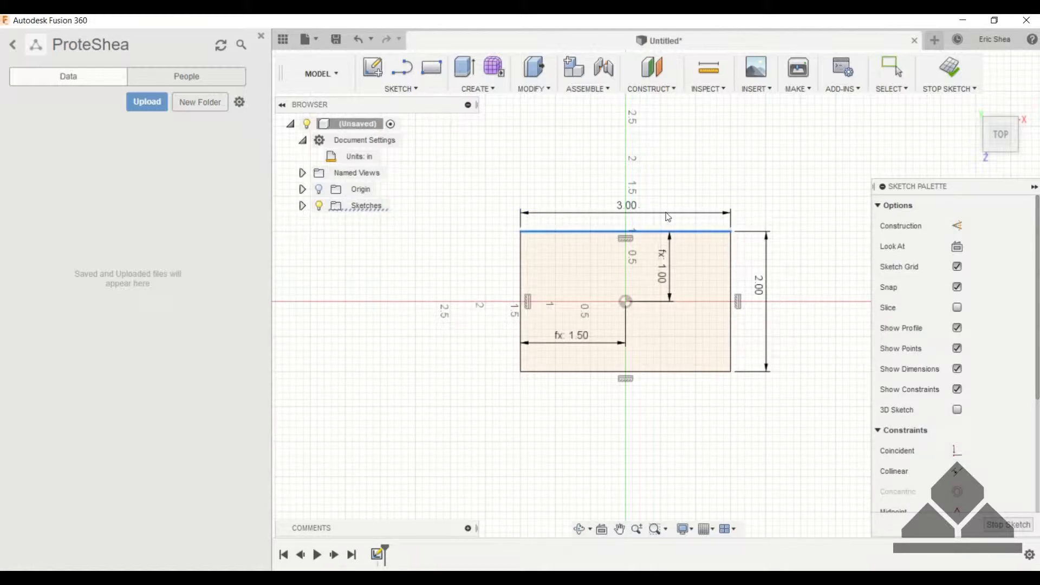
{"action": "left_click", "coordinate": [485, 244]}
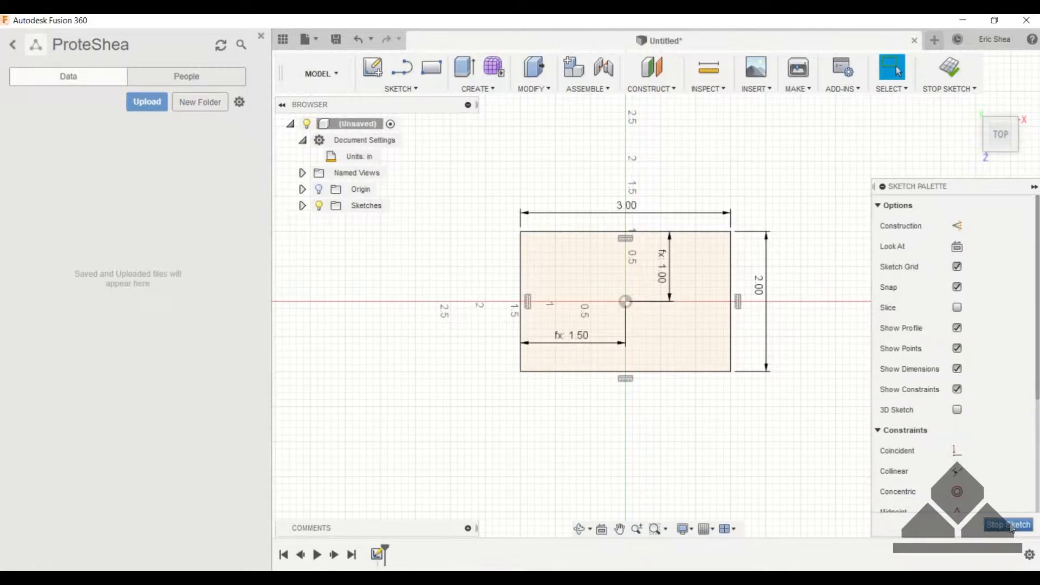
Step: Finish the sketch and extrude the rectangle profile by -0.5 in as a new body
{"action": "left_click", "coordinate": [952, 67]}
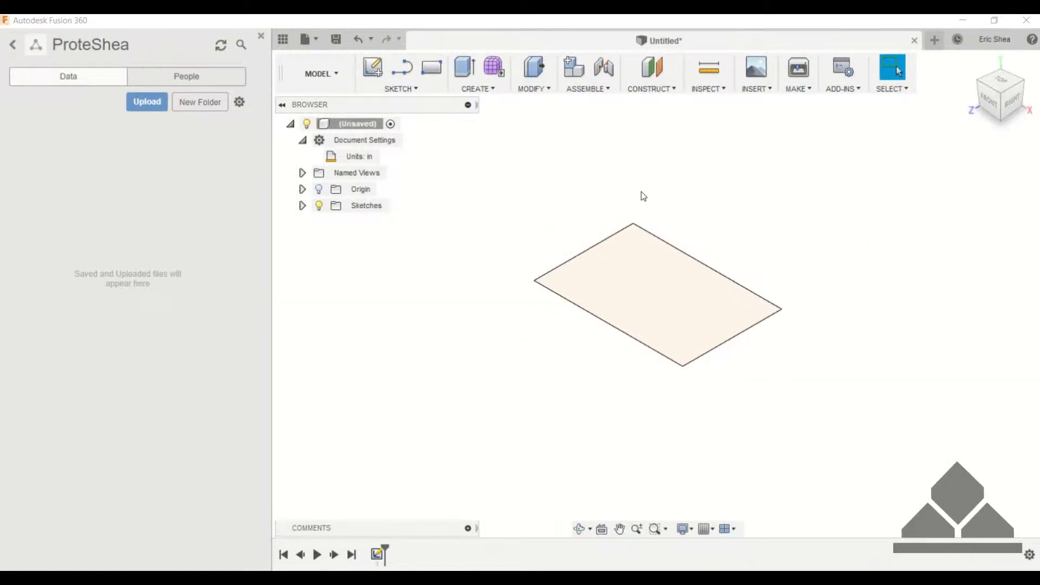
{"action": "left_click", "coordinate": [492, 90]}
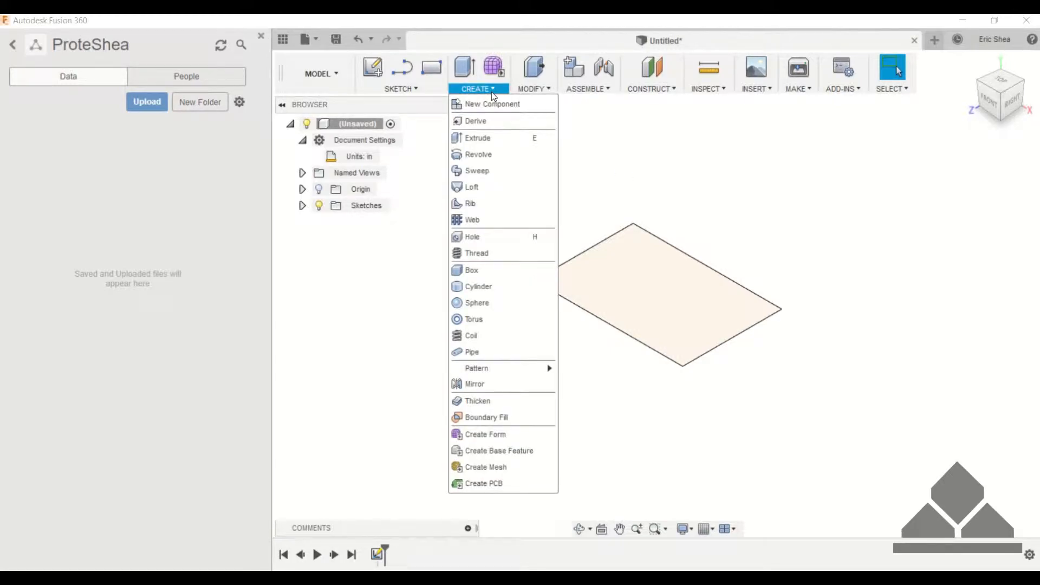
{"action": "left_click", "coordinate": [482, 138]}
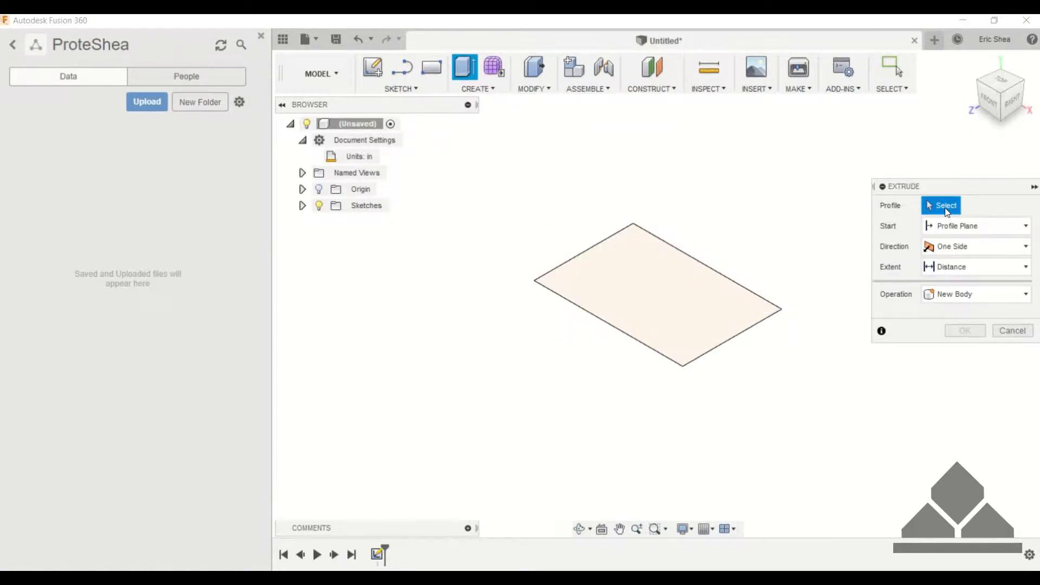
{"action": "left_click", "coordinate": [649, 279]}
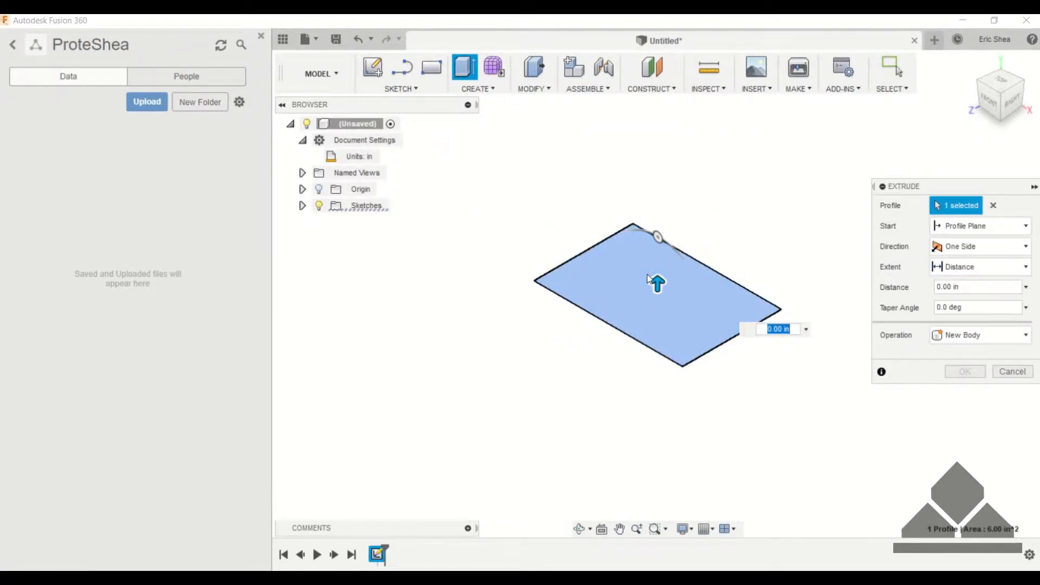
{"action": "left_click_drag", "start_coordinate": [657, 284], "coordinate": [660, 262]}
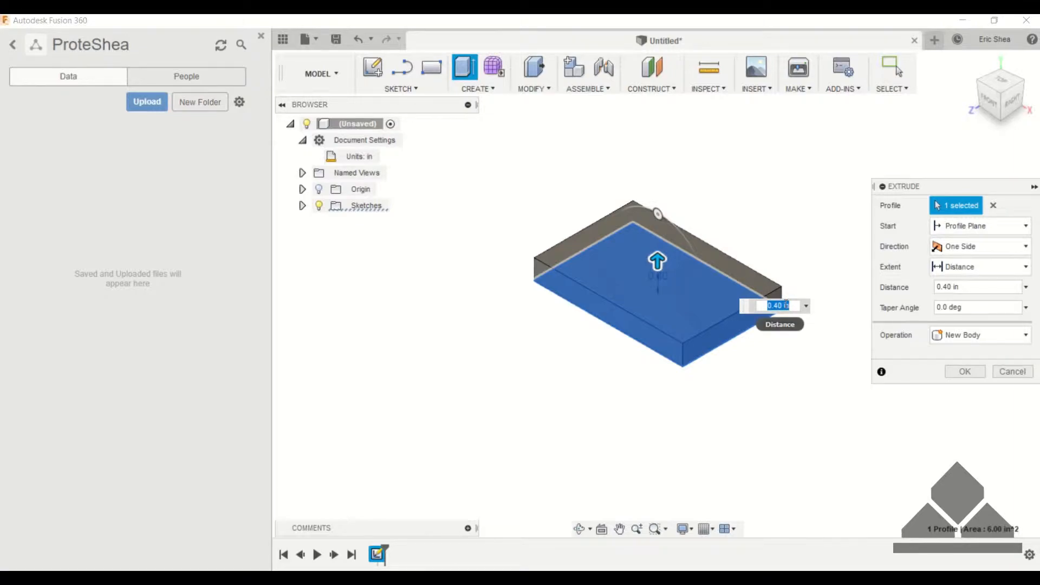
{"action": "type", "text": ".5"}
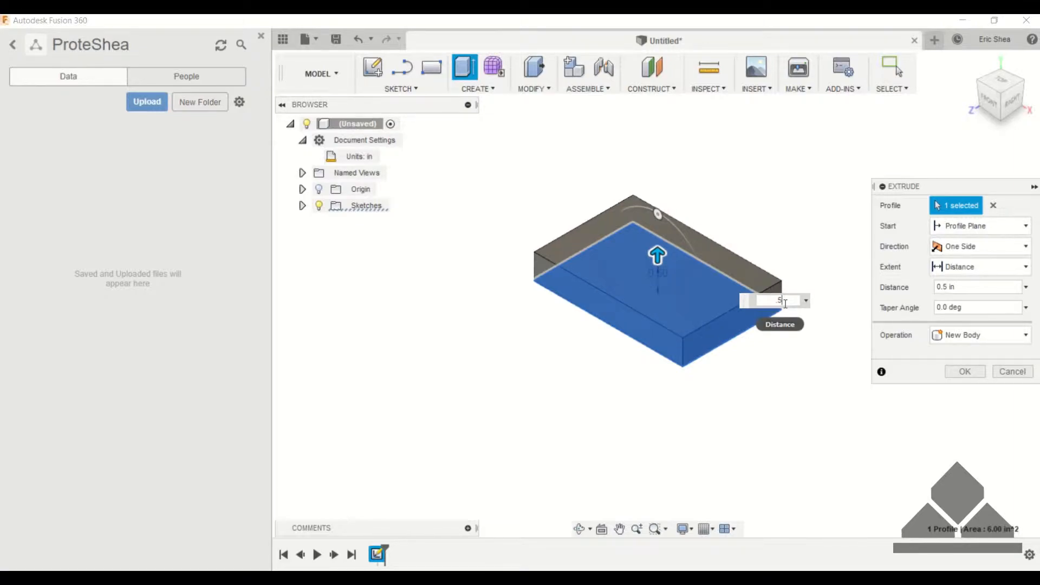
{"action": "type", "text": "-"}
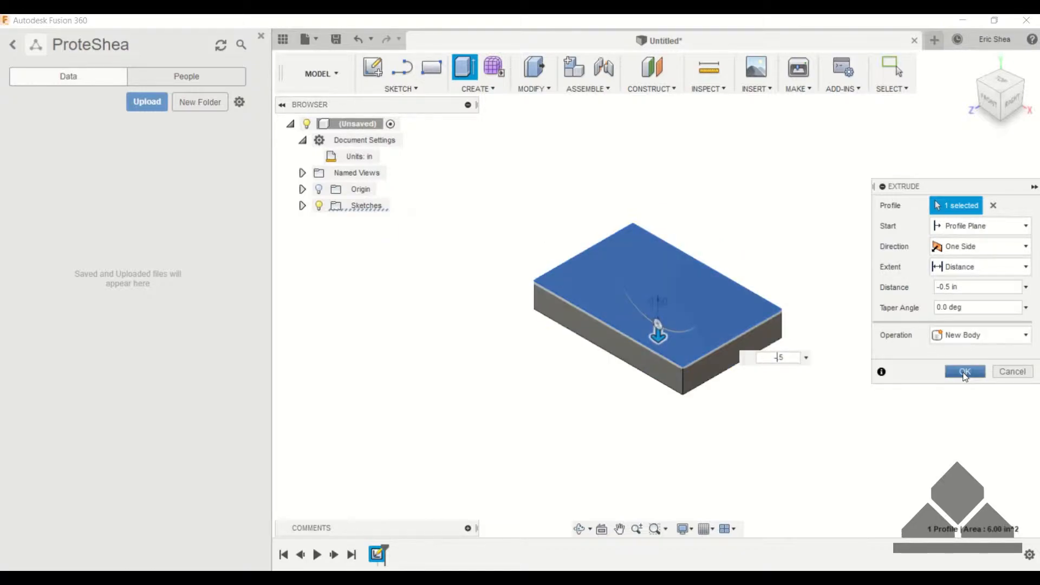
{"action": "left_click", "coordinate": [965, 372]}
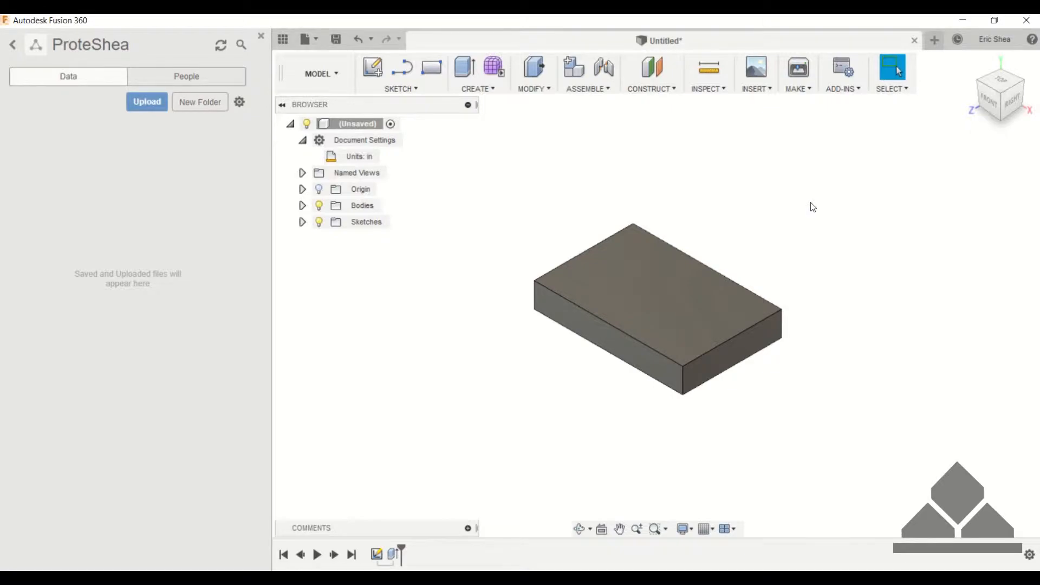
Step: Delete the extrusion from the design history and reopen the rectangle's sketch for editing
{"action": "right_click", "coordinate": [394, 554]}
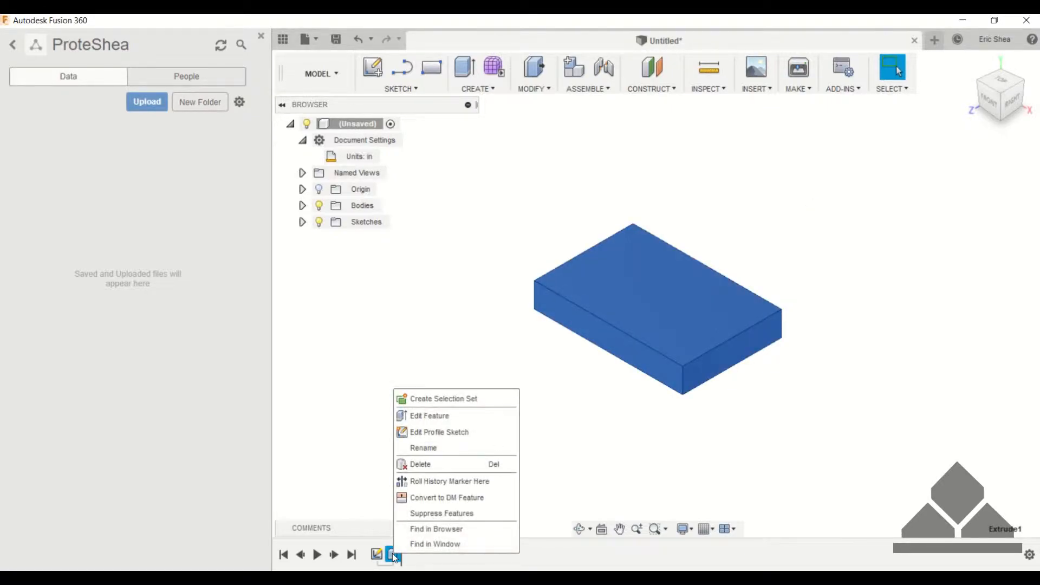
{"action": "left_click", "coordinate": [425, 466]}
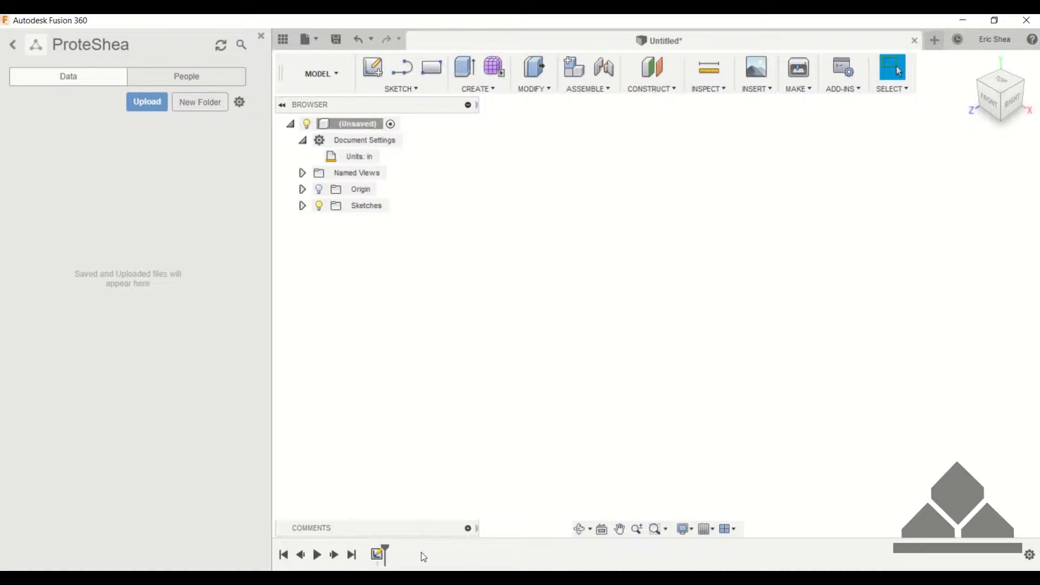
{"action": "right_click", "coordinate": [377, 553]}
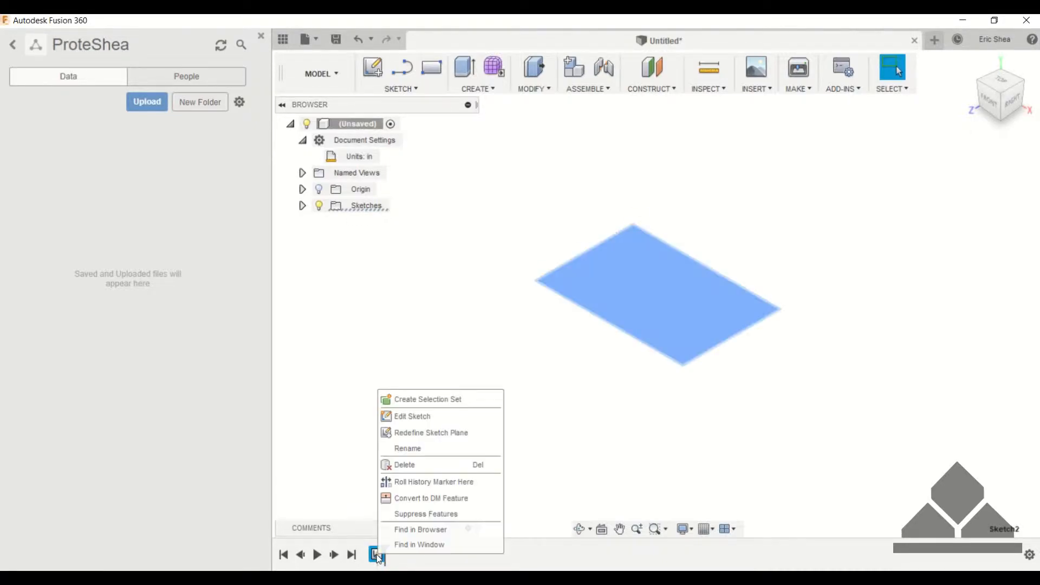
{"action": "left_click", "coordinate": [413, 416]}
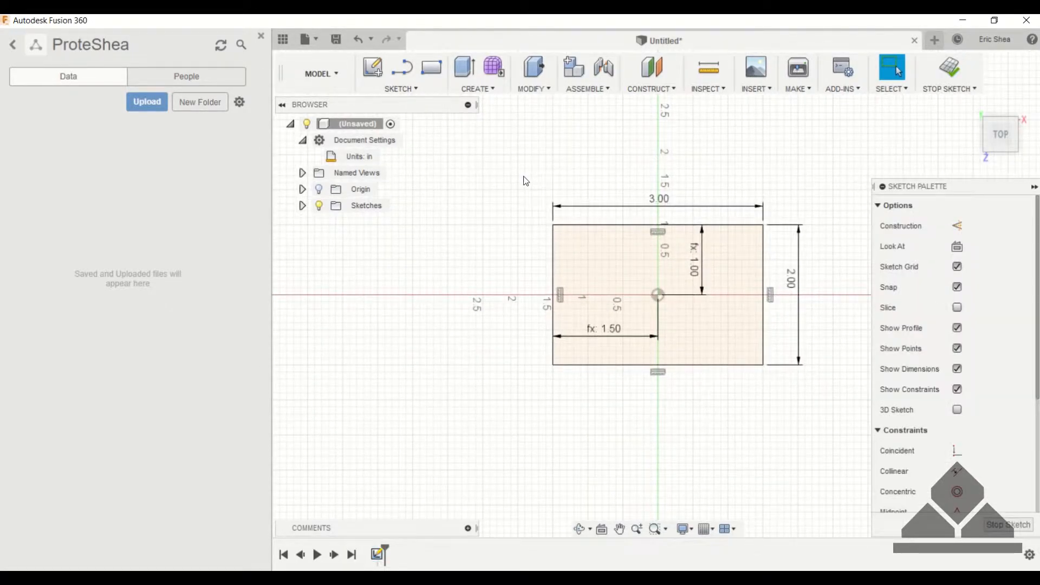
Step: Delete the whole rectangle together with all of its dimensions from the sketch
{"action": "mouse_move", "coordinate": [524, 177]}
{"action": "left_mouse_down"}
{"action": "mouse_move", "coordinate": [828, 388]}
{"action": "mouse_move", "coordinate": [838, 415]}
{"action": "left_mouse_up"}
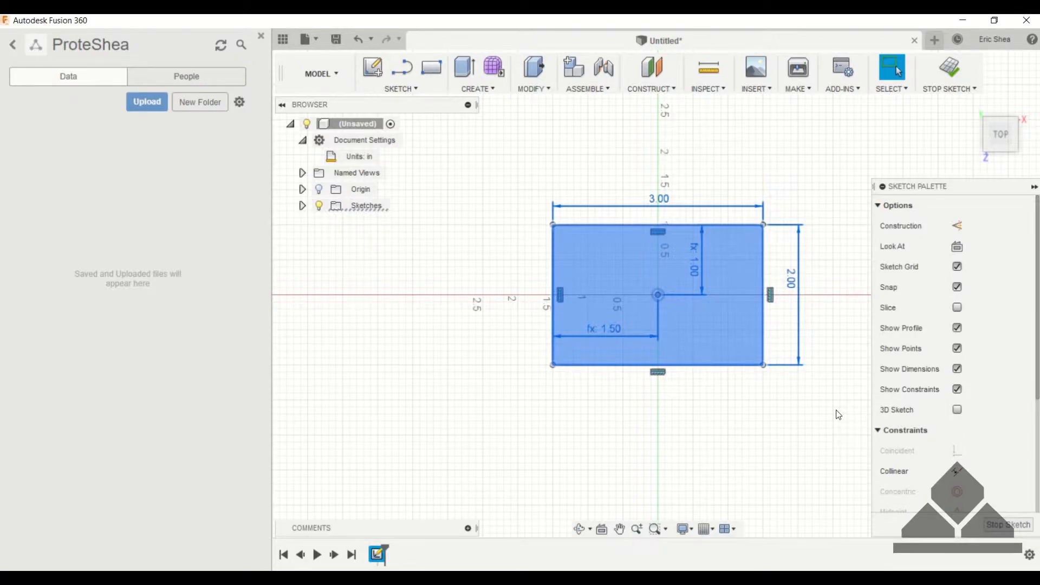
{"action": "key", "text": "Delete"}
{"action": "left_click", "coordinate": [573, 316]}
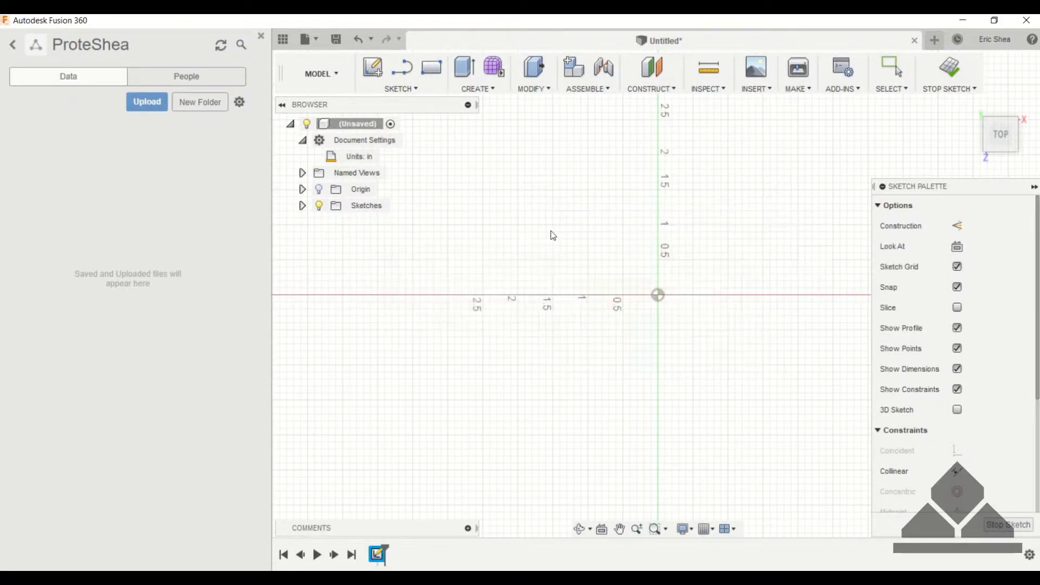
Step: Draw a center rectangle about 4.6 in wide and 2.2 in high, centred on the origin
{"action": "left_click", "coordinate": [409, 90]}
{"action": "mouse_move", "coordinate": [407, 137]}
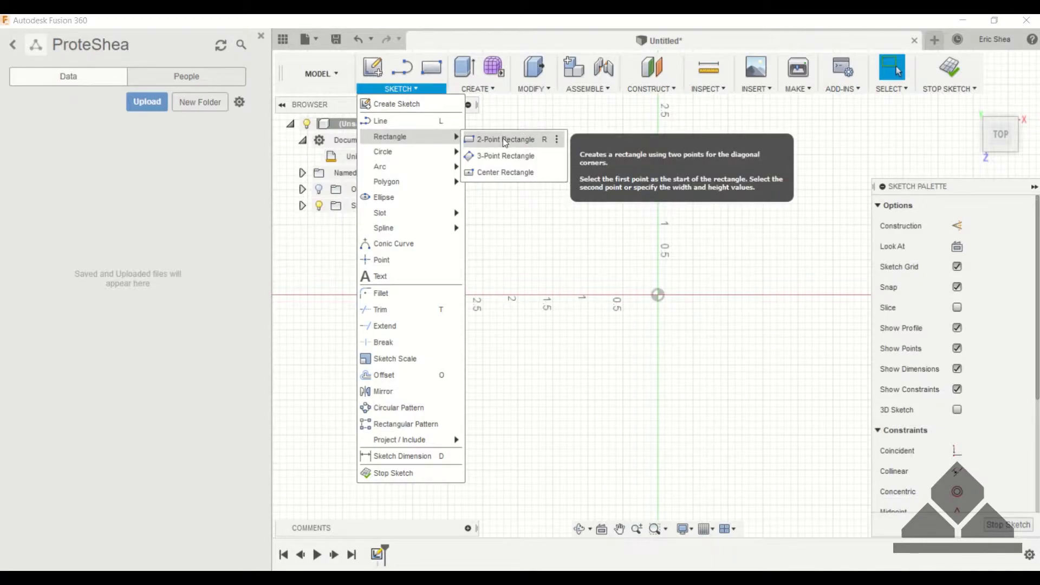
{"action": "left_click", "coordinate": [493, 174]}
{"action": "left_click", "coordinate": [658, 295]}
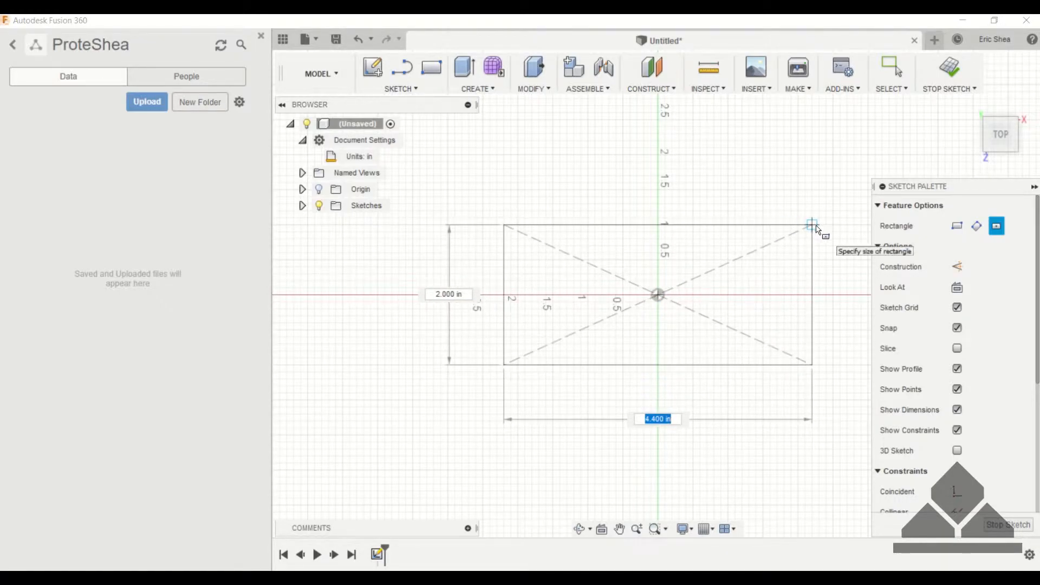
{"action": "left_click", "coordinate": [820, 218]}
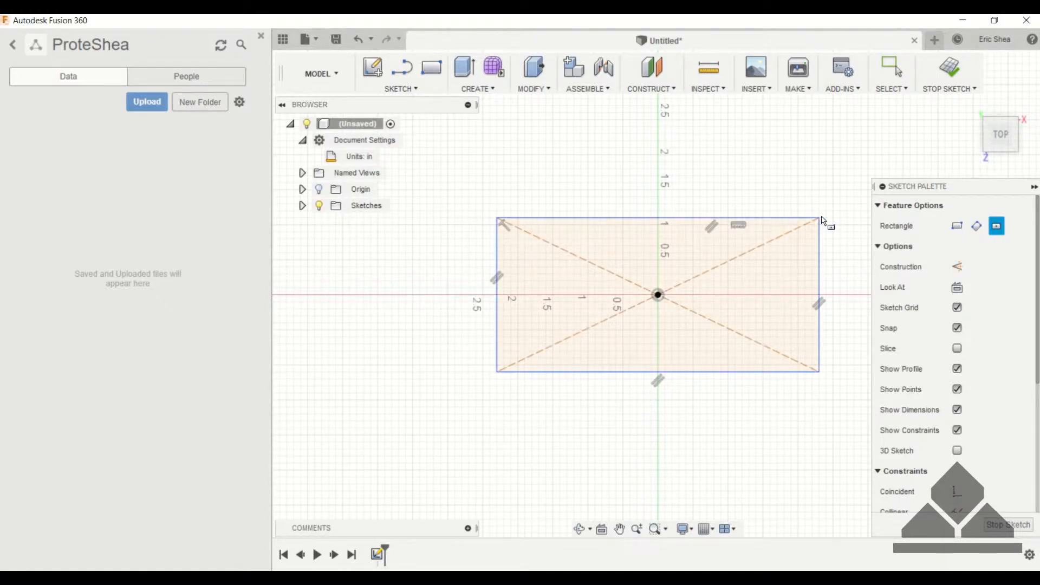
{"action": "key", "text": "Escape"}
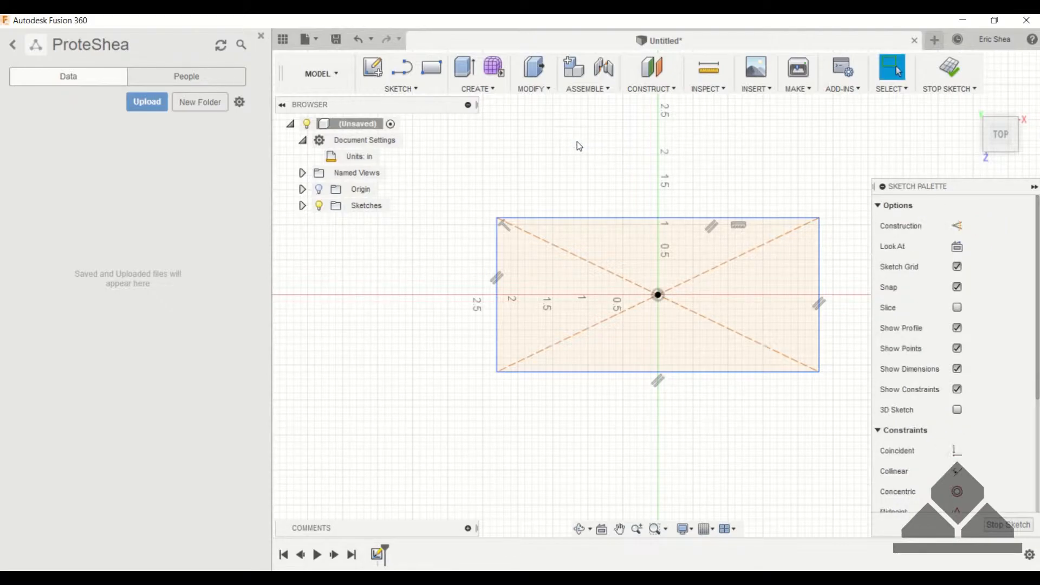
Step: Dimension the center rectangle's width on its upper edge and its height on its right edge
{"action": "key", "text": "d"}
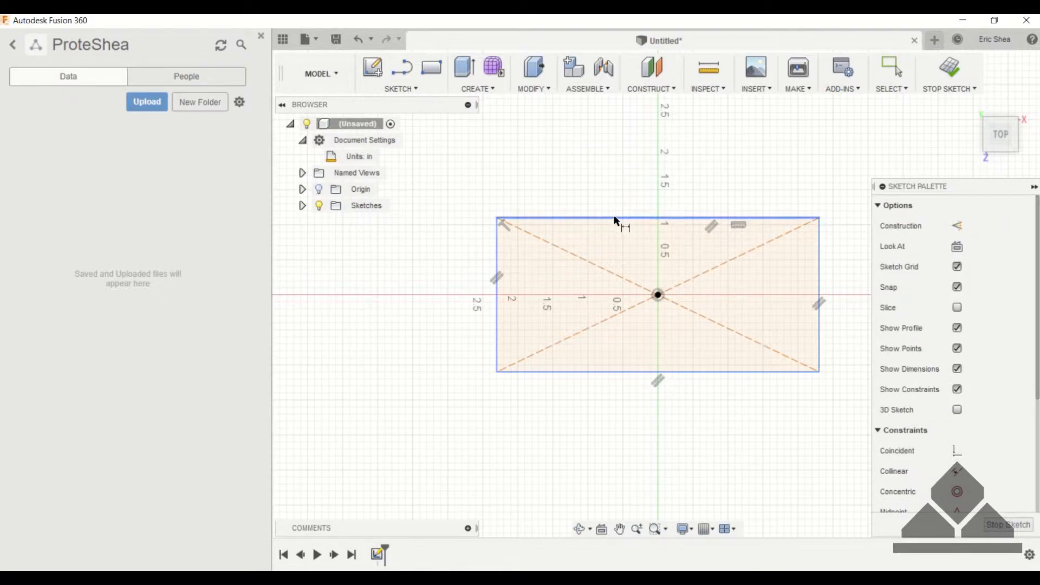
{"action": "left_click", "coordinate": [613, 217]}
{"action": "left_click", "coordinate": [637, 195]}
{"action": "key", "text": "Return"}
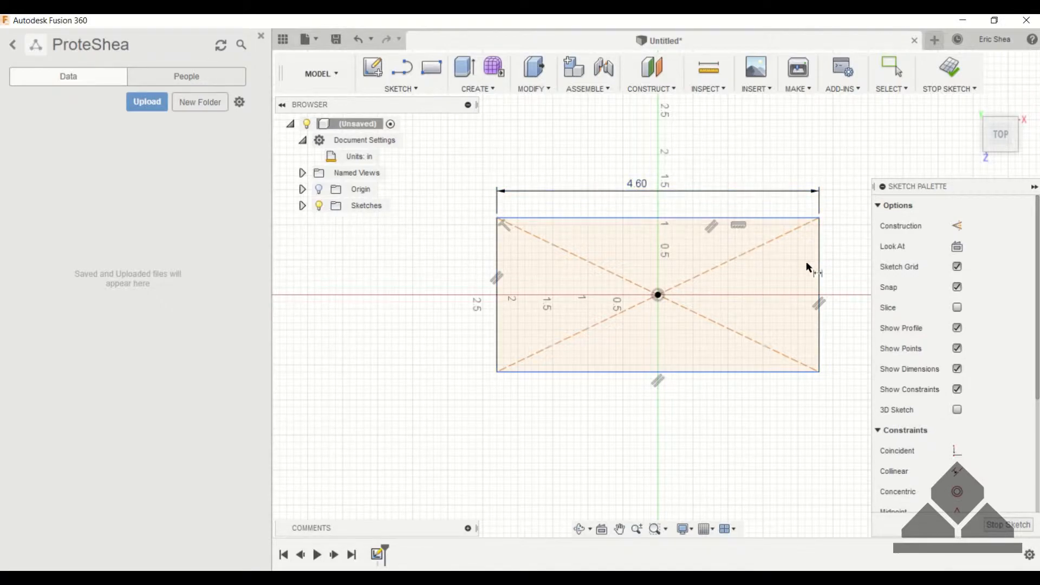
{"action": "left_click", "coordinate": [819, 268]}
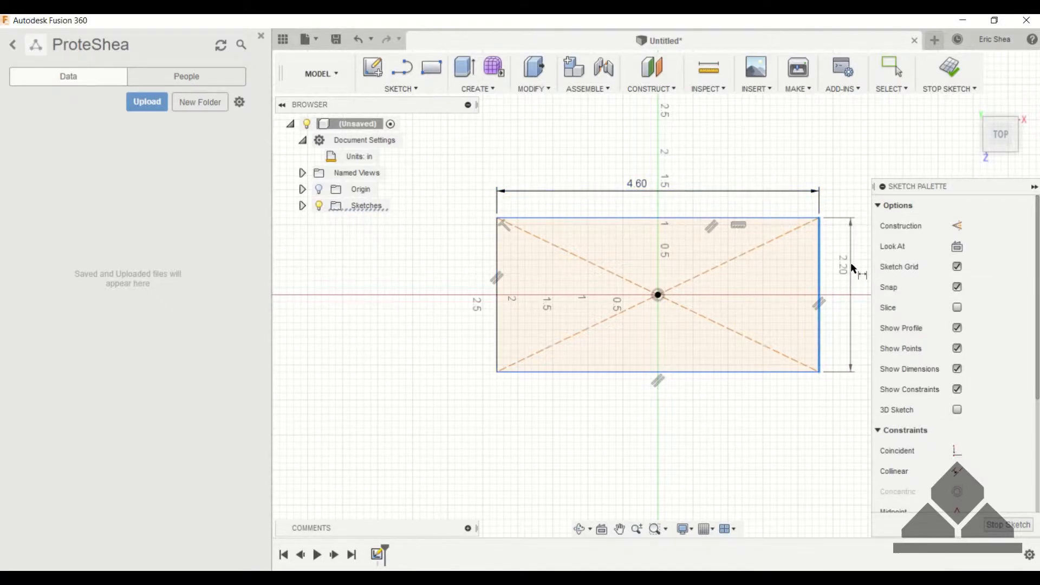
{"action": "left_click", "coordinate": [850, 263]}
{"action": "key", "text": "Return"}
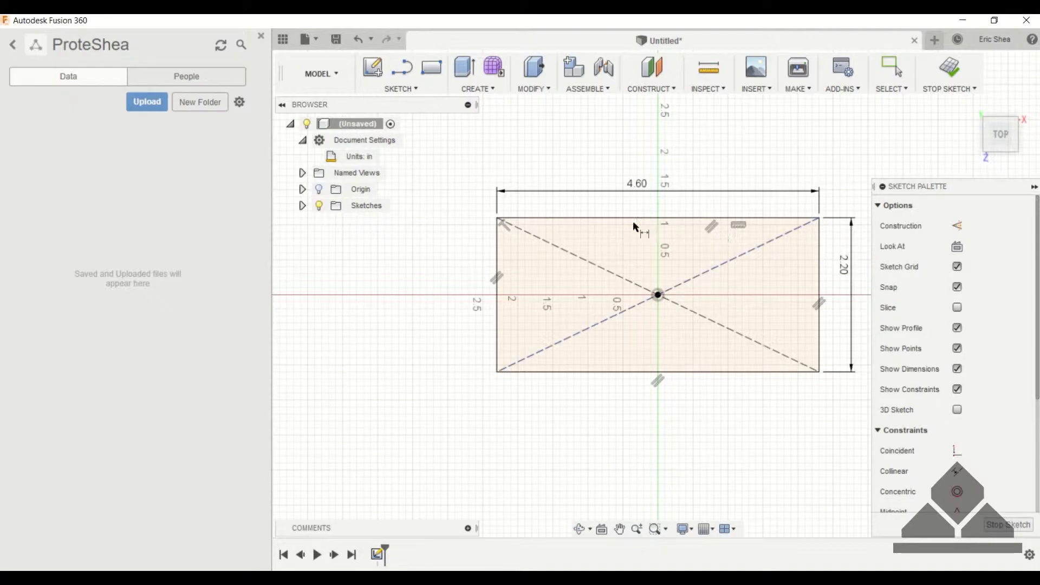
{"action": "key", "text": "Escape"}
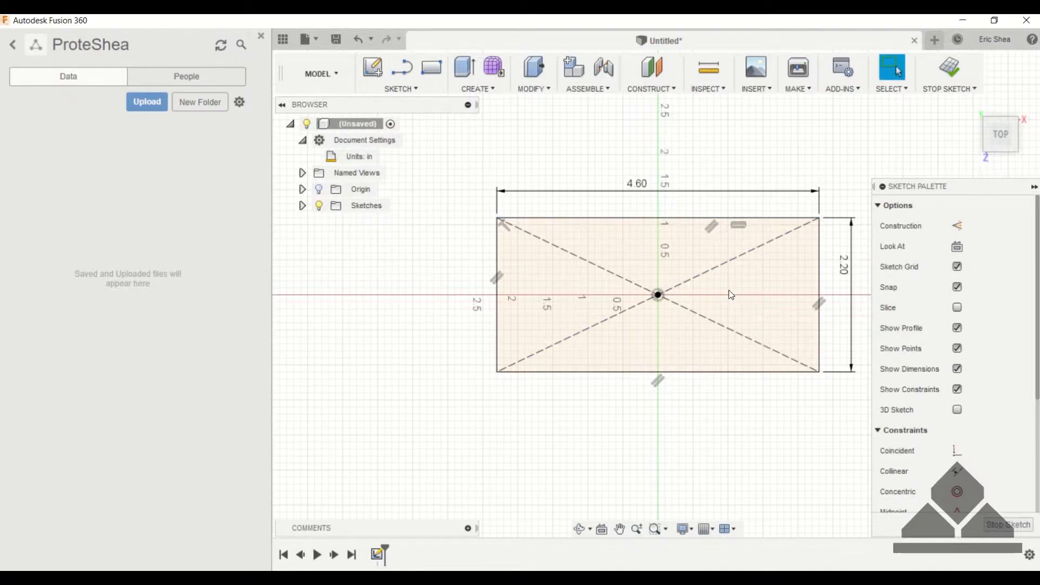
Step: Clear the rectangle from the sketch and draw a center diameter circle about 1.8 in across at the origin
{"action": "left_click_drag", "start_coordinate": [776, 393], "coordinate": [872, 415]}
{"action": "key", "text": "Delete"}
{"action": "left_click", "coordinate": [415, 89]}
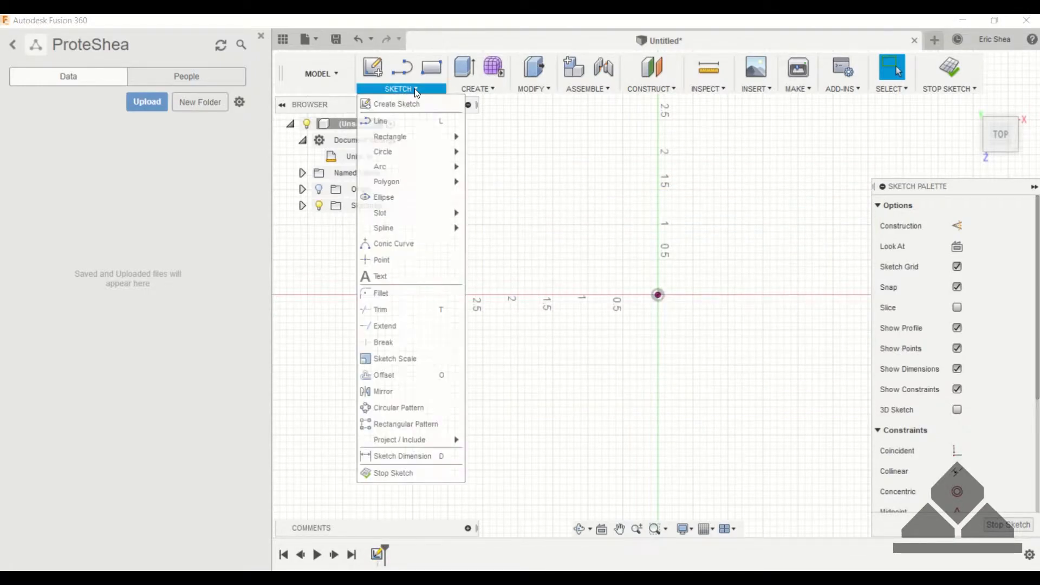
{"action": "mouse_move", "coordinate": [398, 154]}
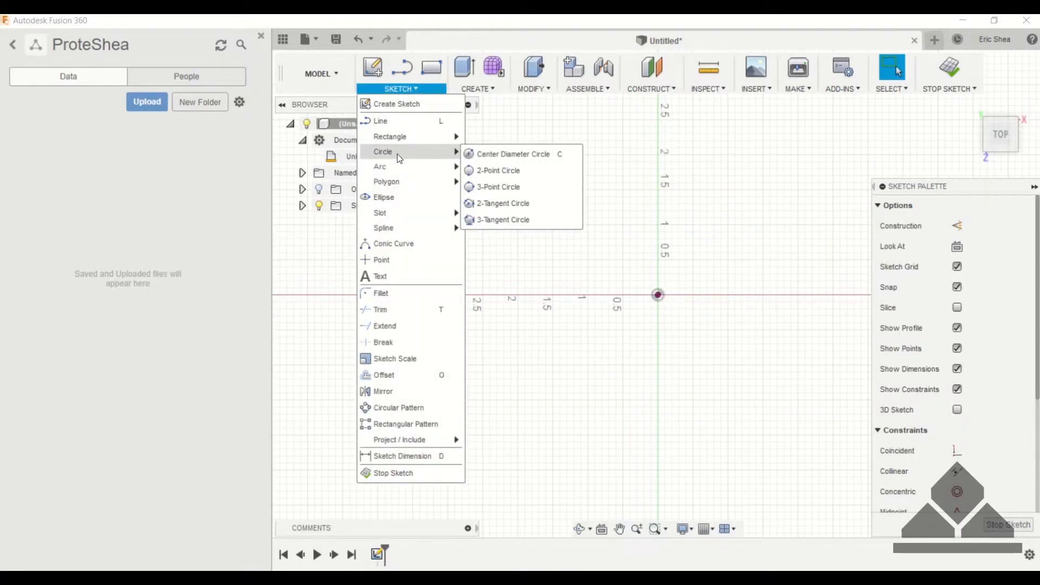
{"action": "left_click", "coordinate": [501, 155]}
{"action": "left_click", "coordinate": [657, 294]}
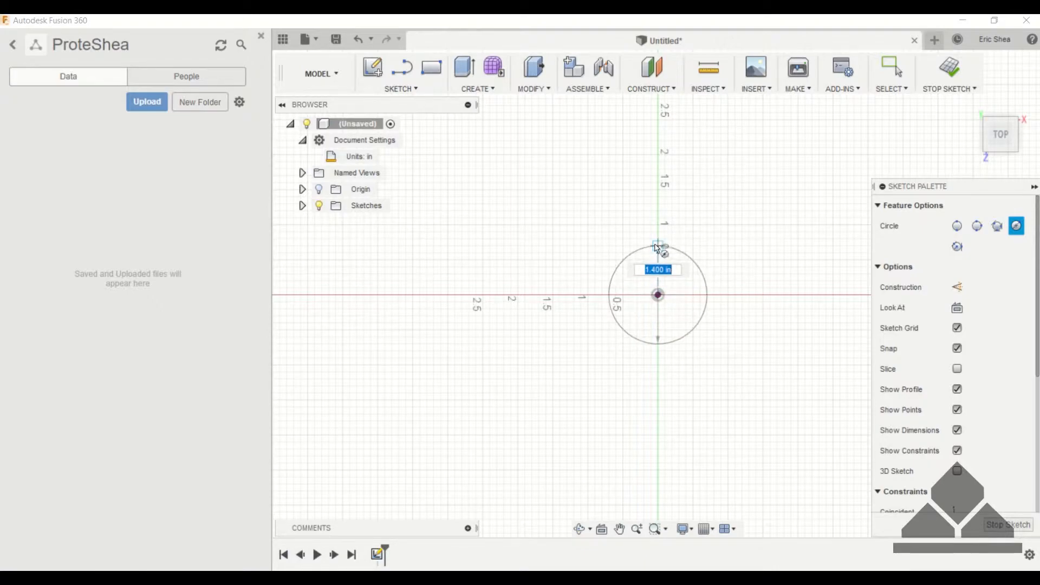
{"action": "left_click", "coordinate": [659, 231]}
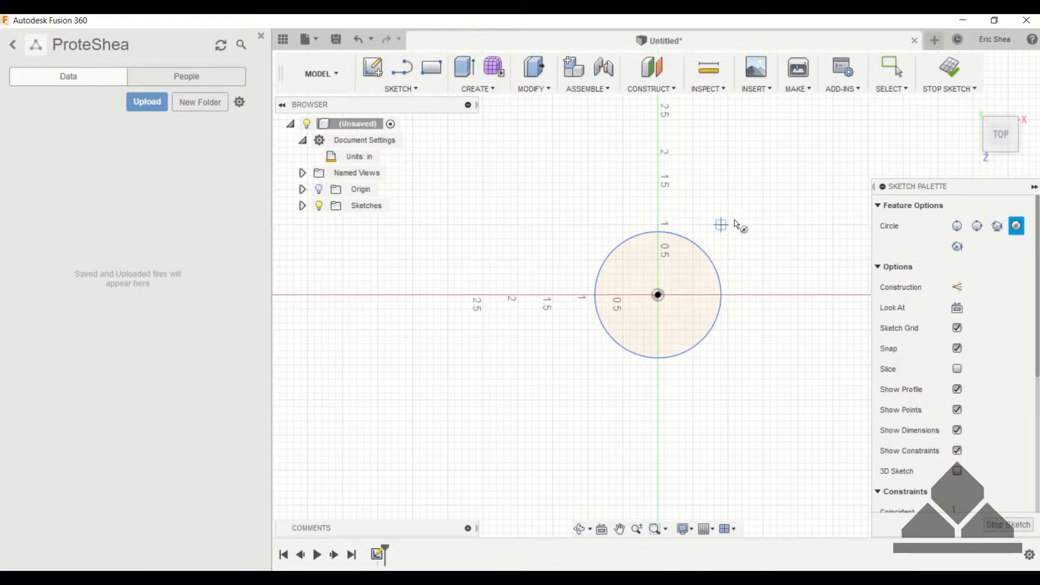
{"action": "key", "text": "Escape"}
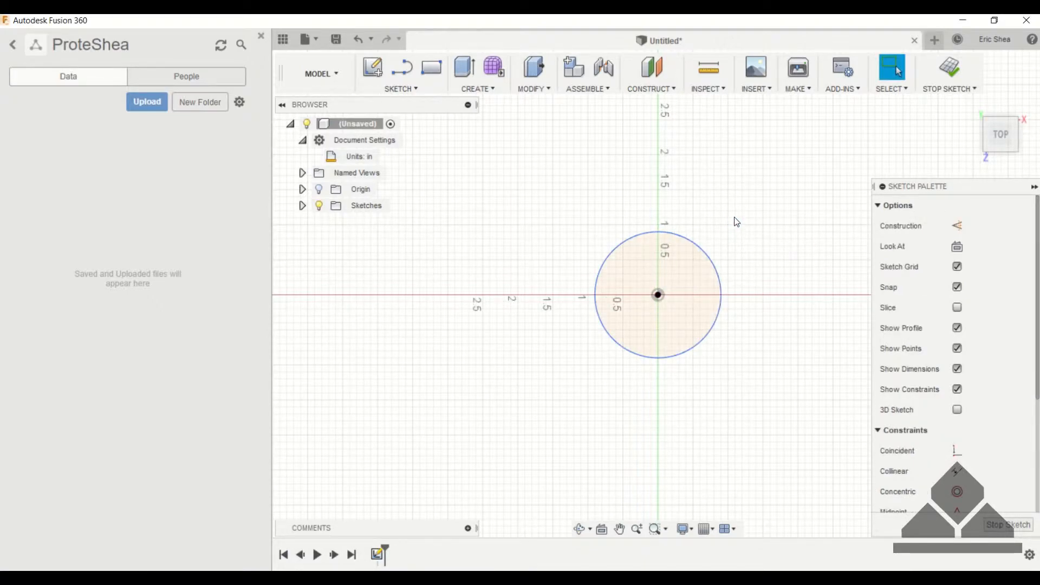
Step: Dimension the circle's diameter, placing the dimension outside its upper-right side
{"action": "key", "text": "d"}
{"action": "left_click", "coordinate": [702, 250]}
{"action": "left_click", "coordinate": [729, 216]}
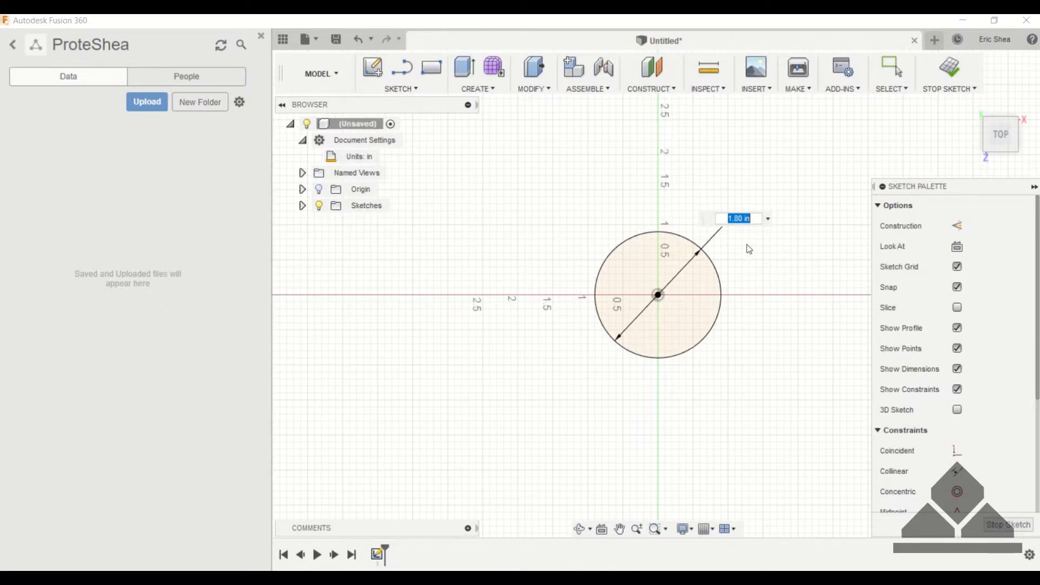
{"action": "key", "text": "Return"}
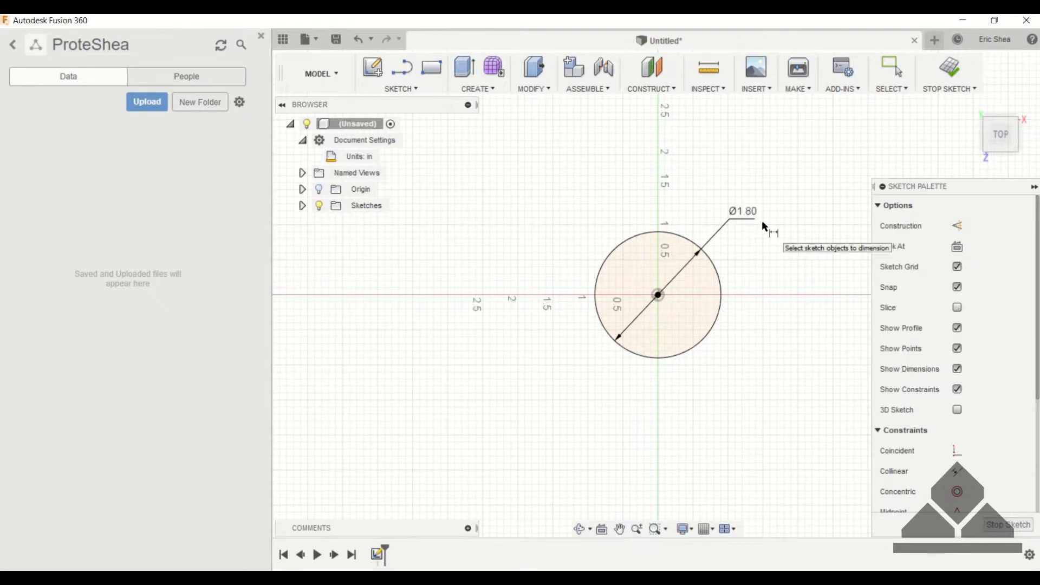
{"action": "key", "text": "Escape"}
Step: Clear the dimensioned circle from the sketch and start a circumscribed polygon centred on the origin
{"action": "left_click_drag", "start_coordinate": [548, 167], "coordinate": [814, 409]}
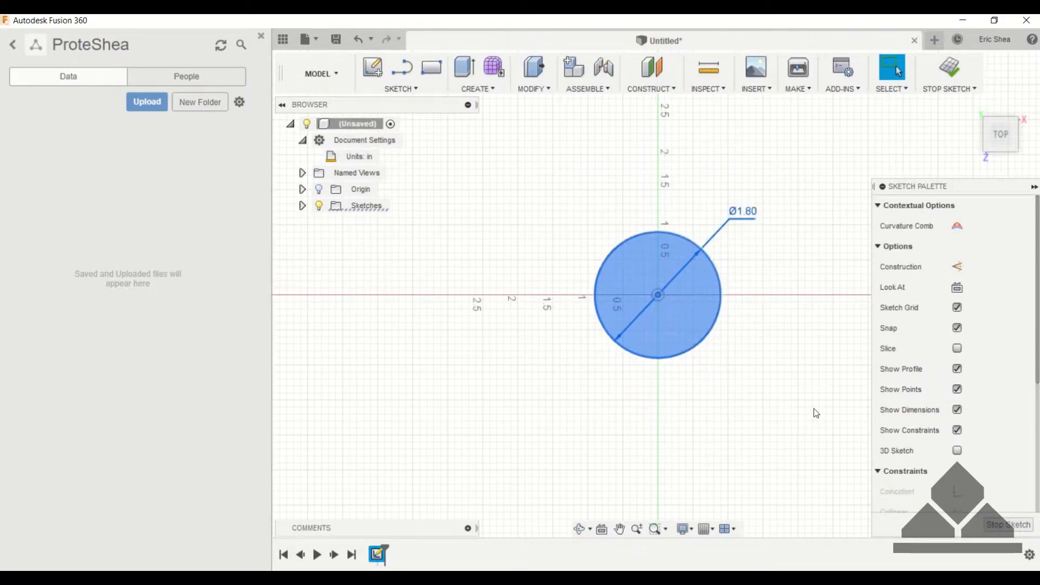
{"action": "key", "text": "Delete"}
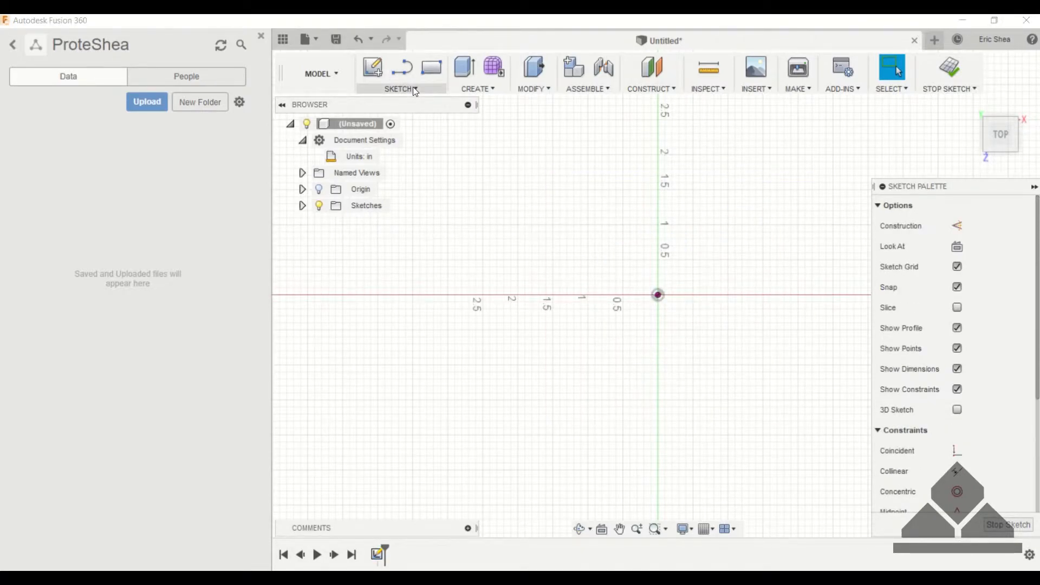
{"action": "left_click", "coordinate": [414, 89]}
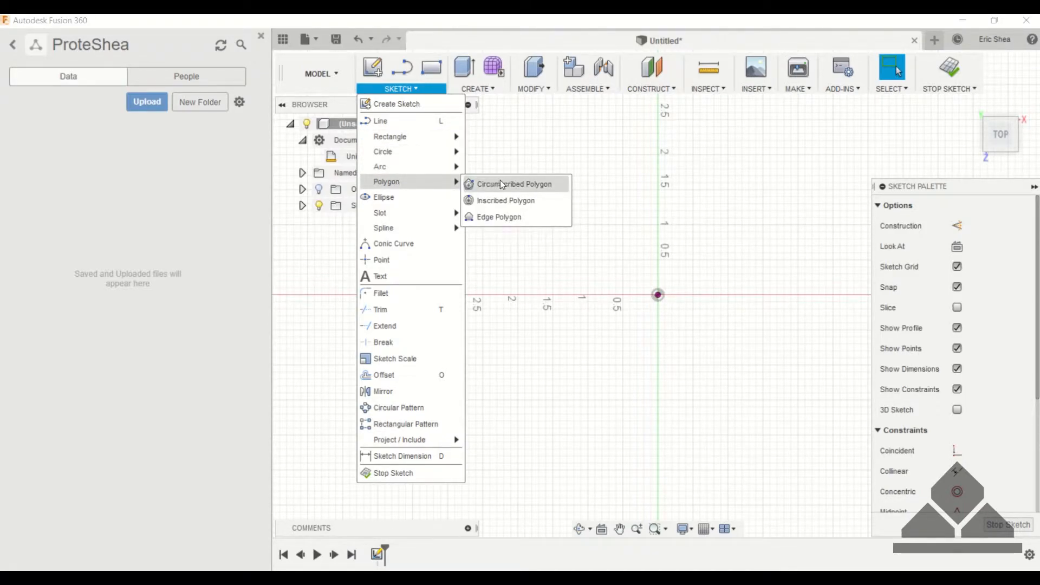
{"action": "left_click", "coordinate": [507, 184]}
{"action": "left_click", "coordinate": [658, 295]}
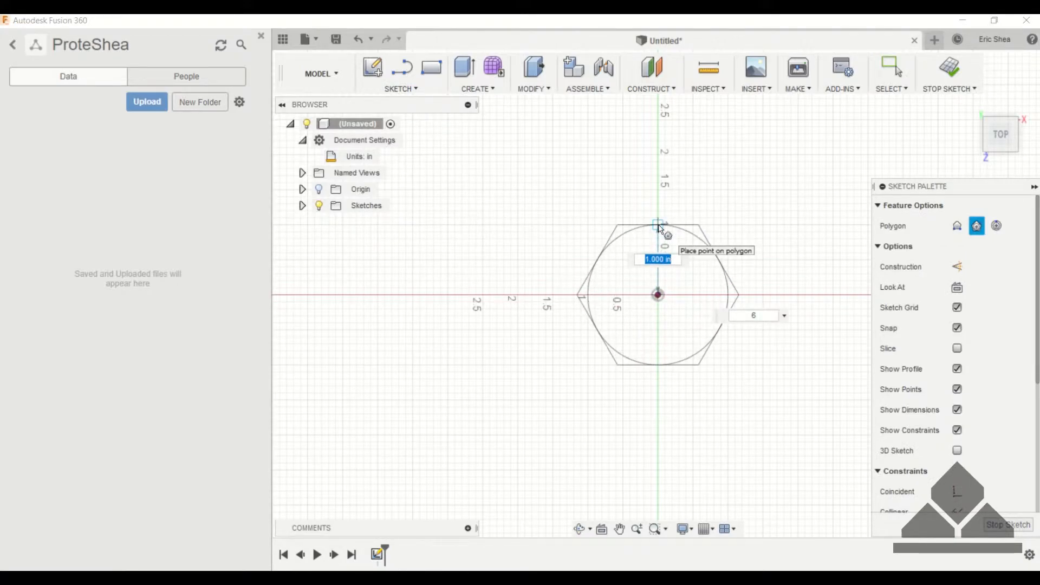
Step: Try larger edge numbers for the circumscribed polygon, including 9 and 10
{"action": "left_click", "coordinate": [784, 317]}
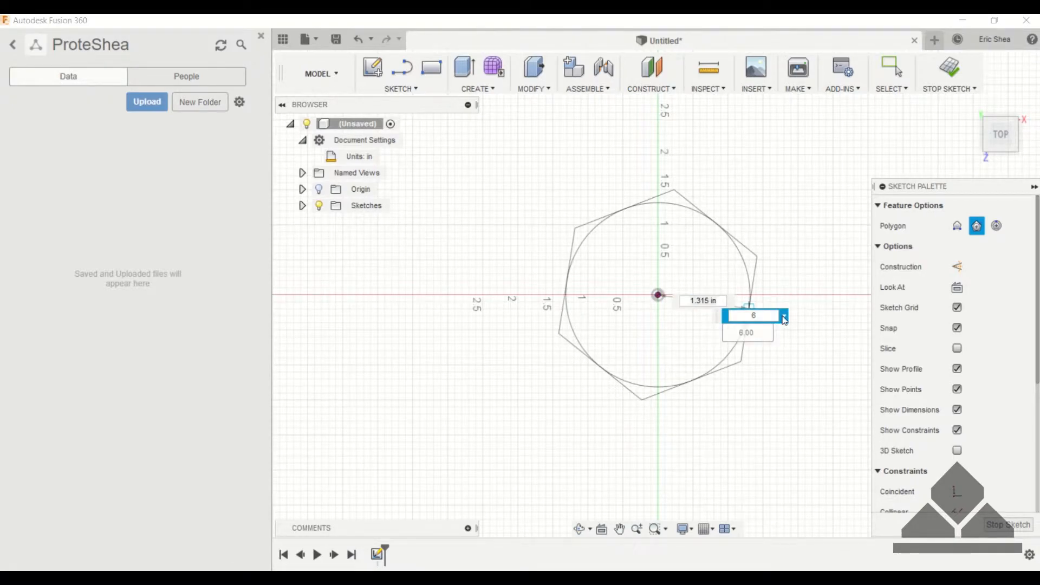
{"action": "left_click", "coordinate": [771, 316]}
{"action": "left_click", "coordinate": [770, 316]}
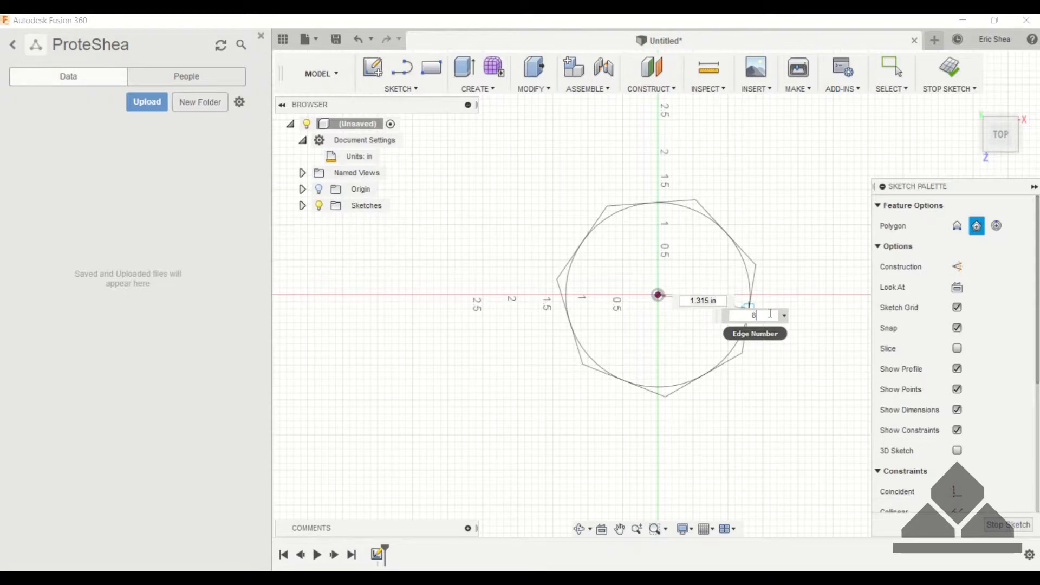
{"action": "key", "text": "BackSpace"}
{"action": "type", "text": "9"}
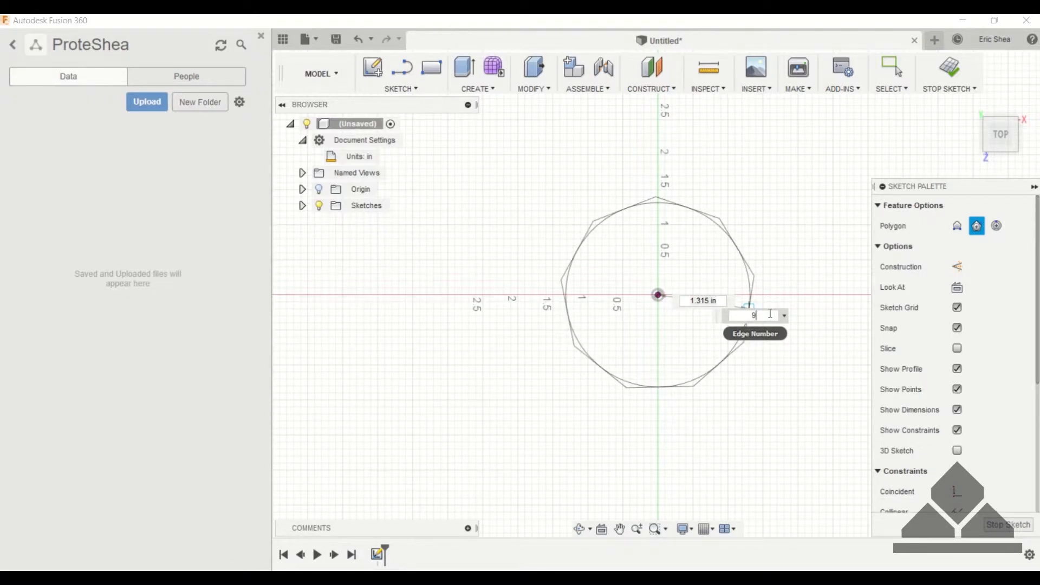
{"action": "key", "text": "BackSpace"}
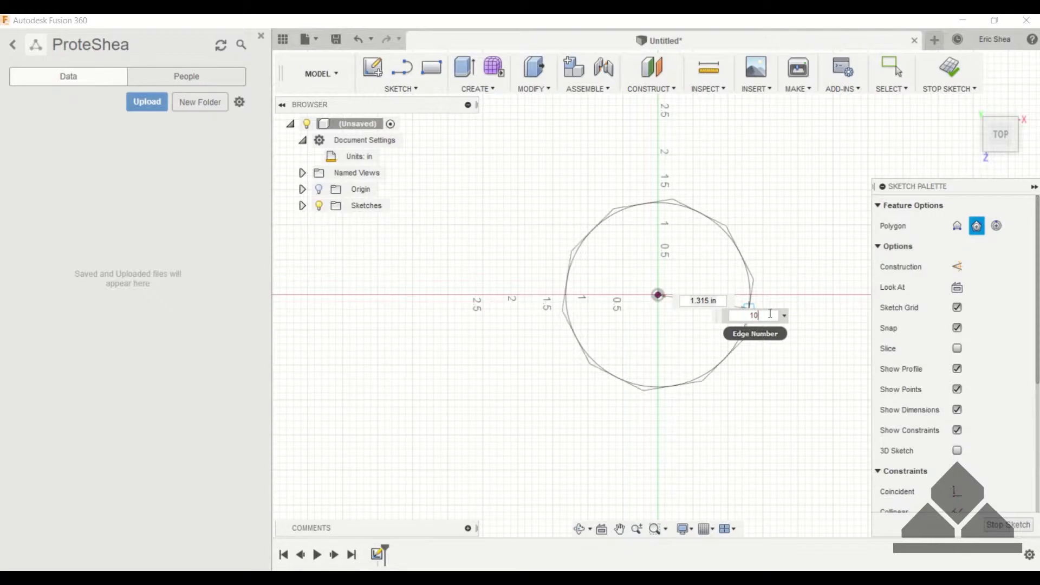
{"action": "key", "text": "BackSpace"}
{"action": "key", "text": "BackSpace"}
Step: Set the polygon to 6 edges and place it with its upper flat edge about 1 in above the origin
{"action": "type", "text": "6"}
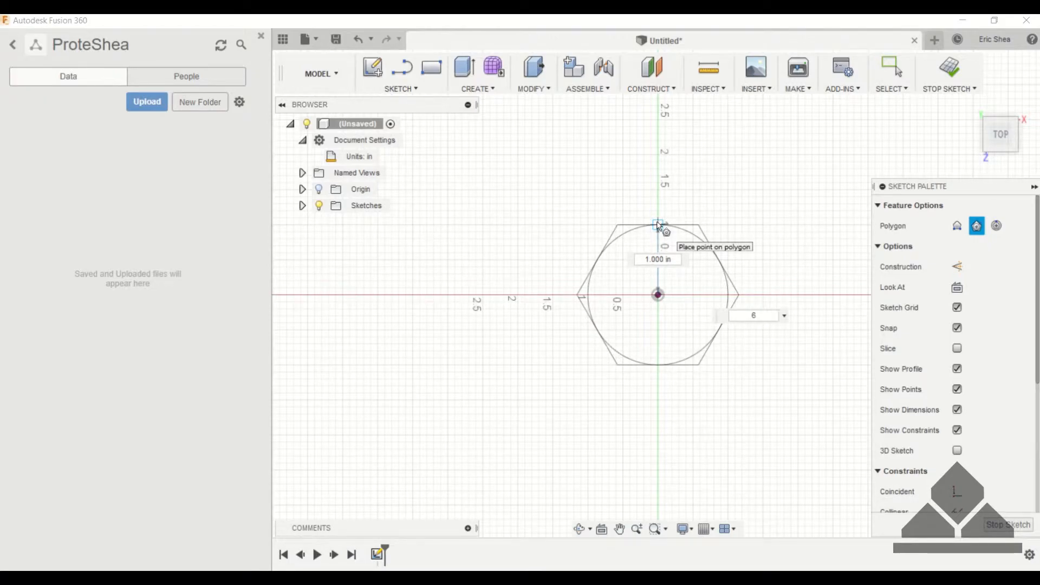
{"action": "left_click", "coordinate": [659, 225]}
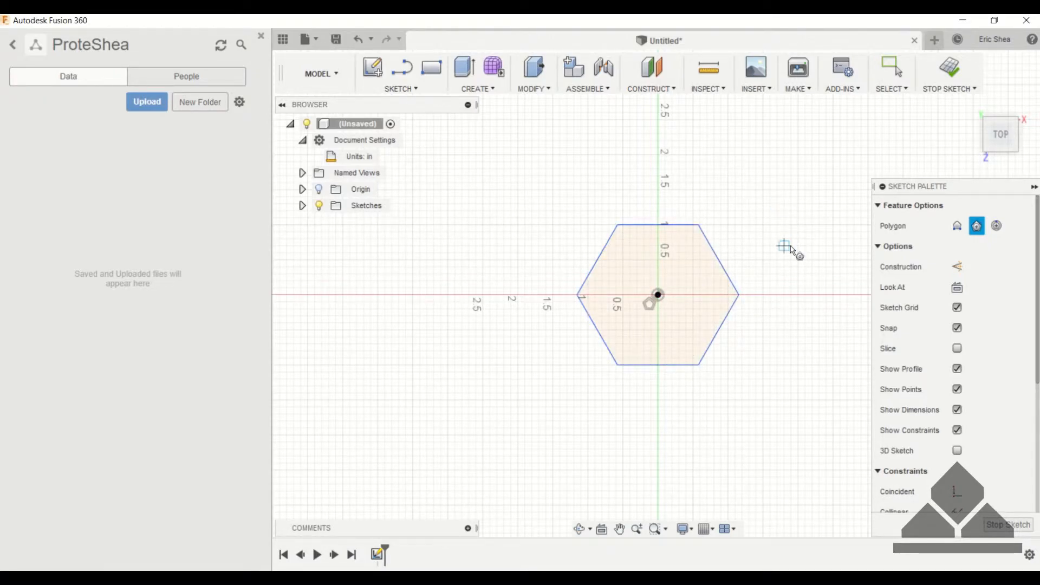
{"action": "key", "text": "Escape"}
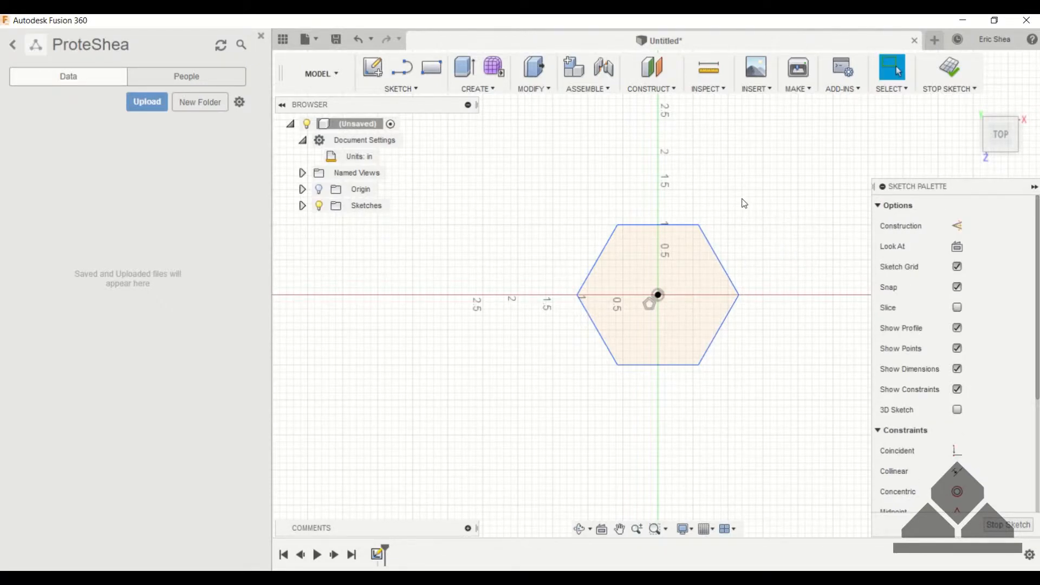
Step: Dimension the length of the hexagon's upper edge and the vertical height of its upper-right edge
{"action": "key", "text": "d"}
{"action": "left_click", "coordinate": [691, 225]}
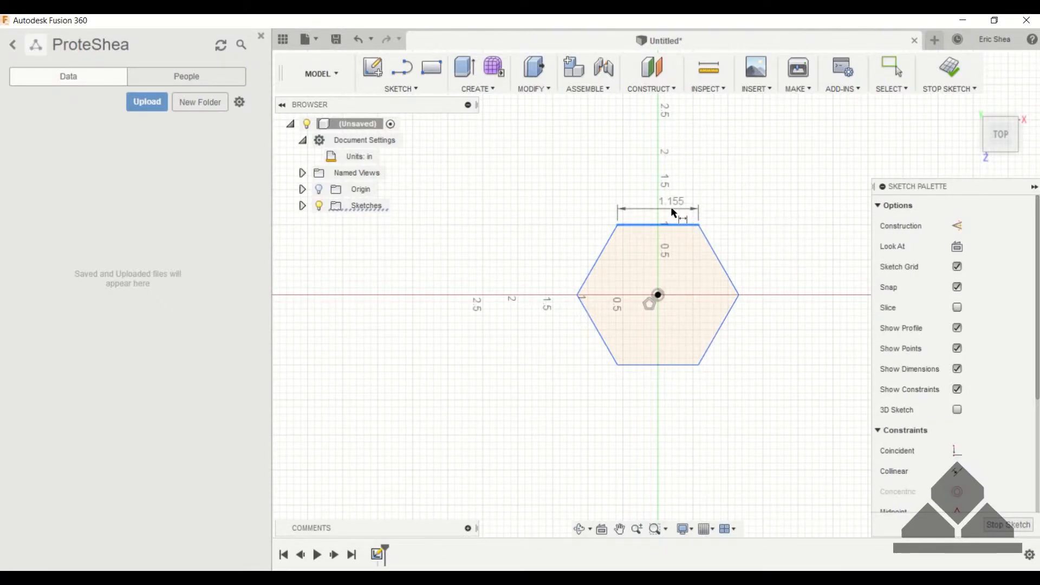
{"action": "left_click", "coordinate": [737, 207]}
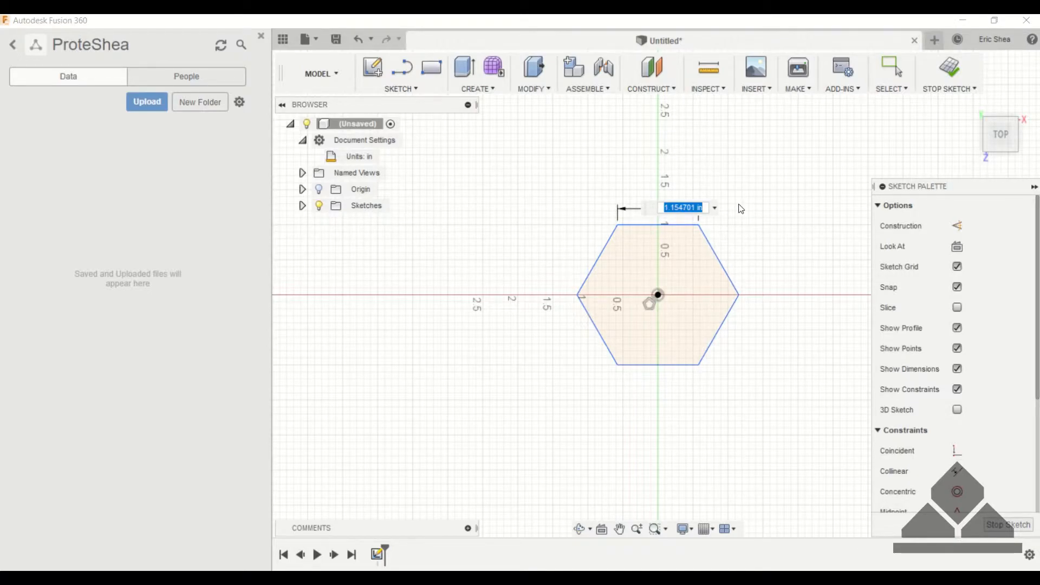
{"action": "key", "text": "Return"}
{"action": "left_click", "coordinate": [727, 271]}
{"action": "left_click", "coordinate": [740, 257]}
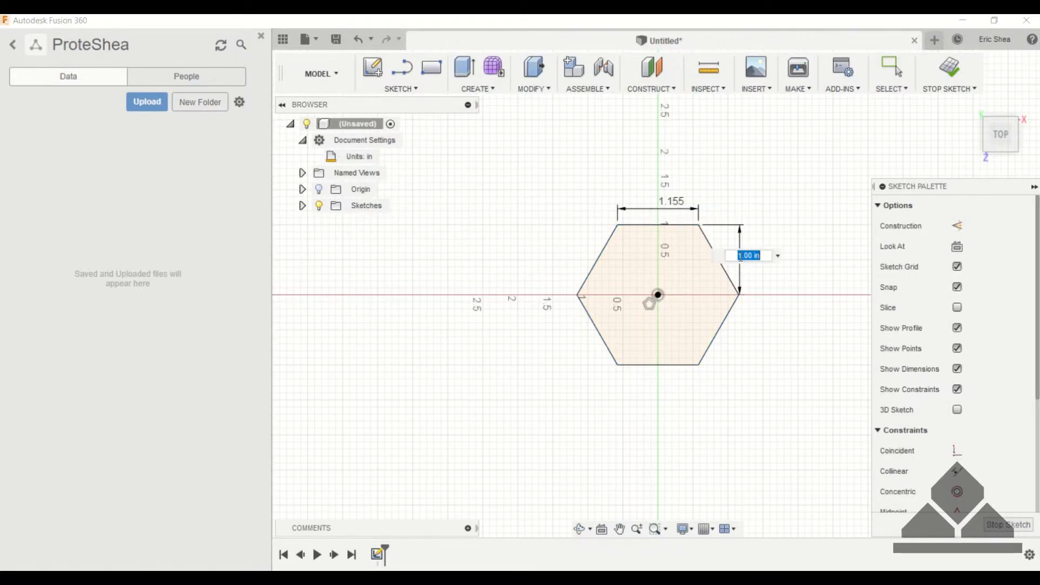
{"action": "key", "text": "Return"}
{"action": "key", "text": "Escape"}
Step: Delete the hexagon and its dimensions from the sketch
{"action": "left_click_drag", "start_coordinate": [532, 169], "coordinate": [767, 405]}
{"action": "key", "text": "Delete"}
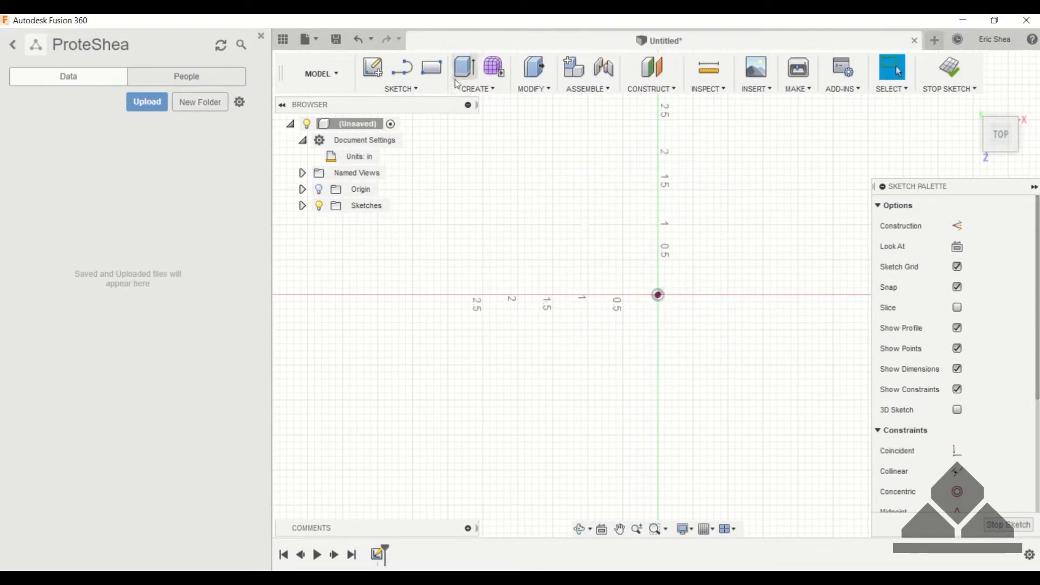
{"action": "left_click", "coordinate": [421, 89]}
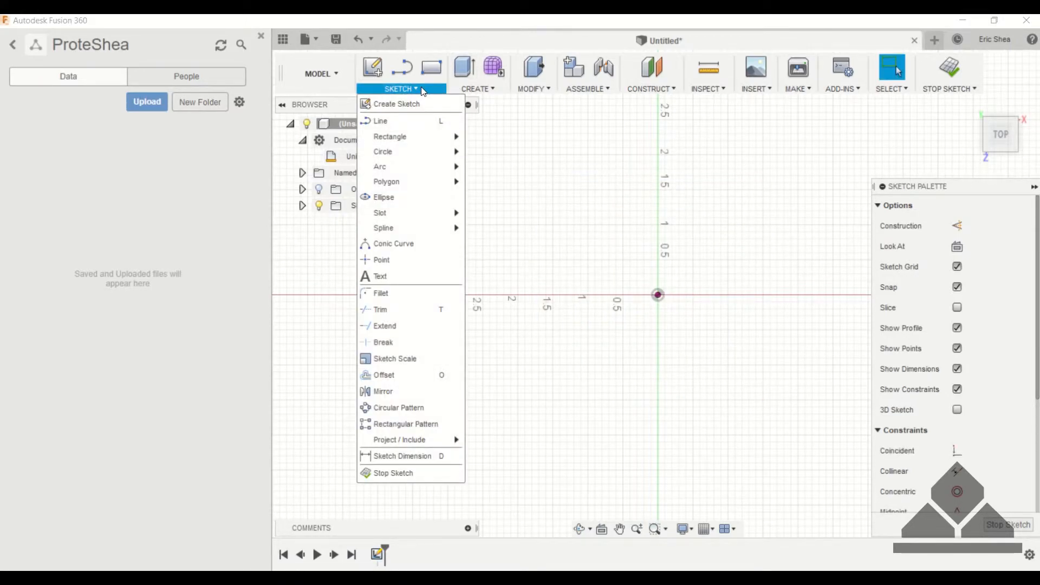
{"action": "left_click", "coordinate": [392, 197]}
{"action": "left_click", "coordinate": [658, 224]}
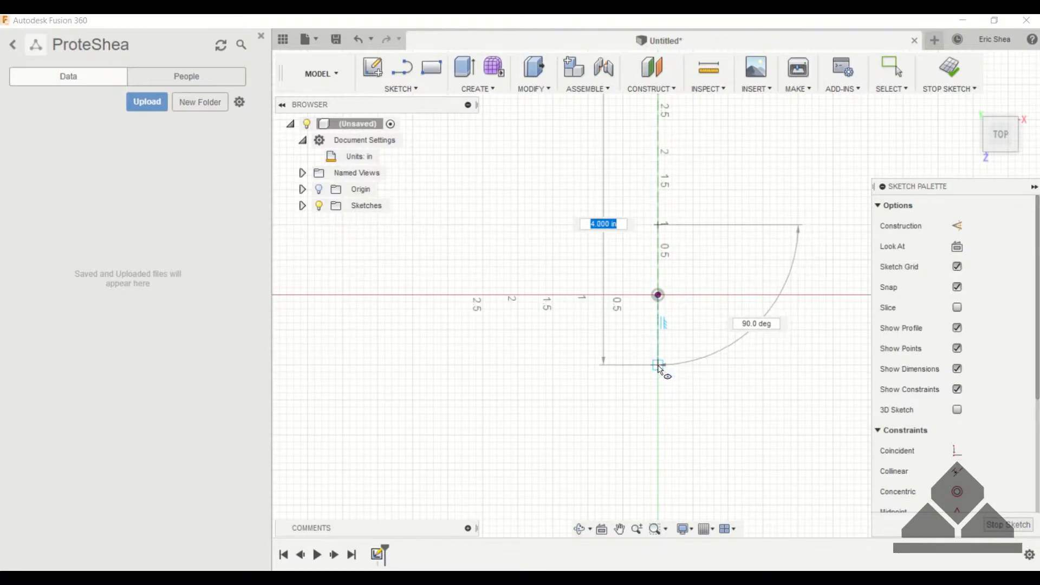
{"action": "key", "text": "Escape"}
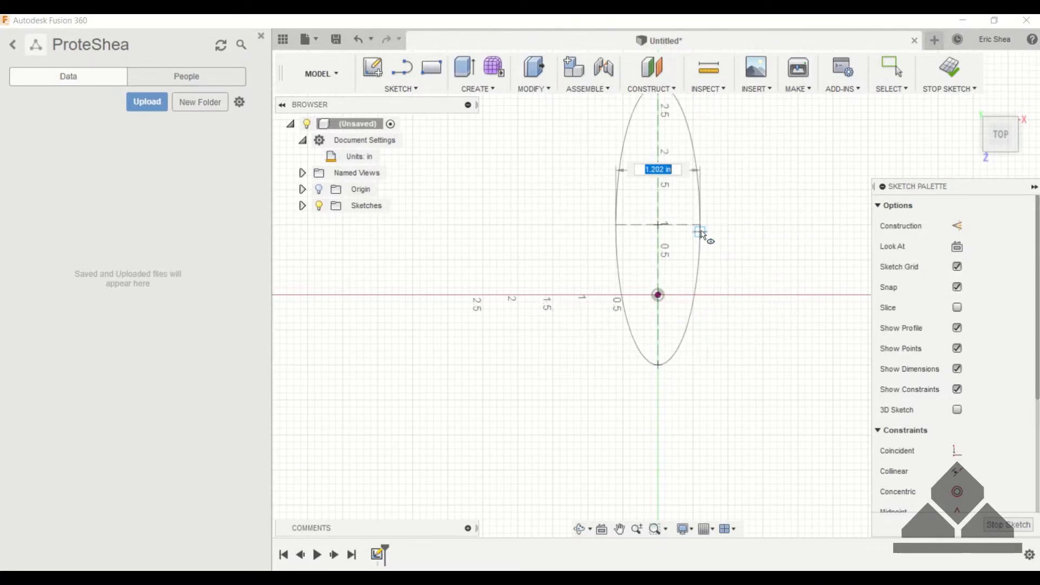
{"action": "key", "text": "Escape"}
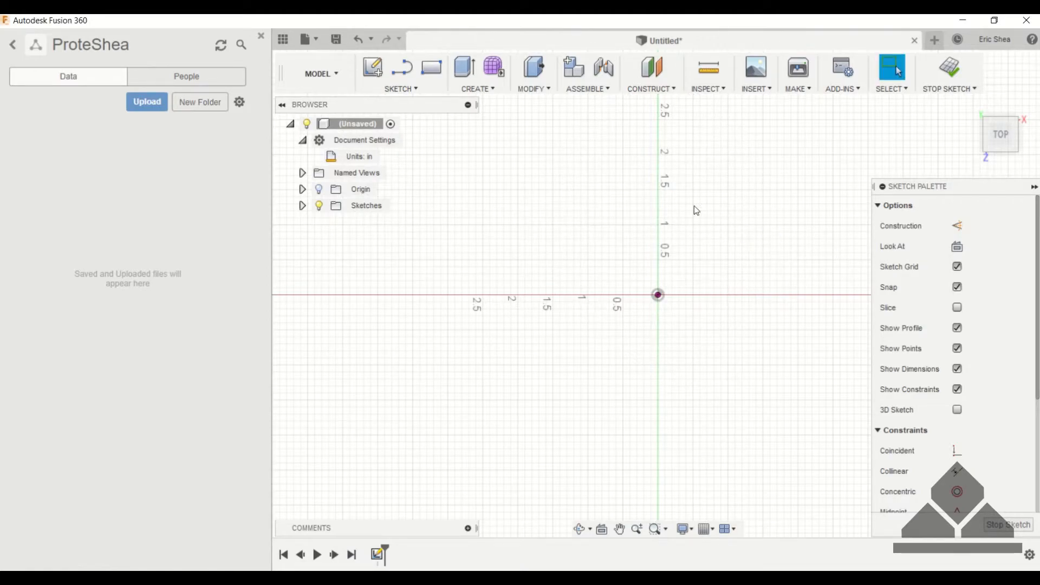
Step: Draw a center to center slot from the origin to about 1.4 in above it, about 0.8 in wide, and delete it
{"action": "left_click", "coordinate": [411, 90]}
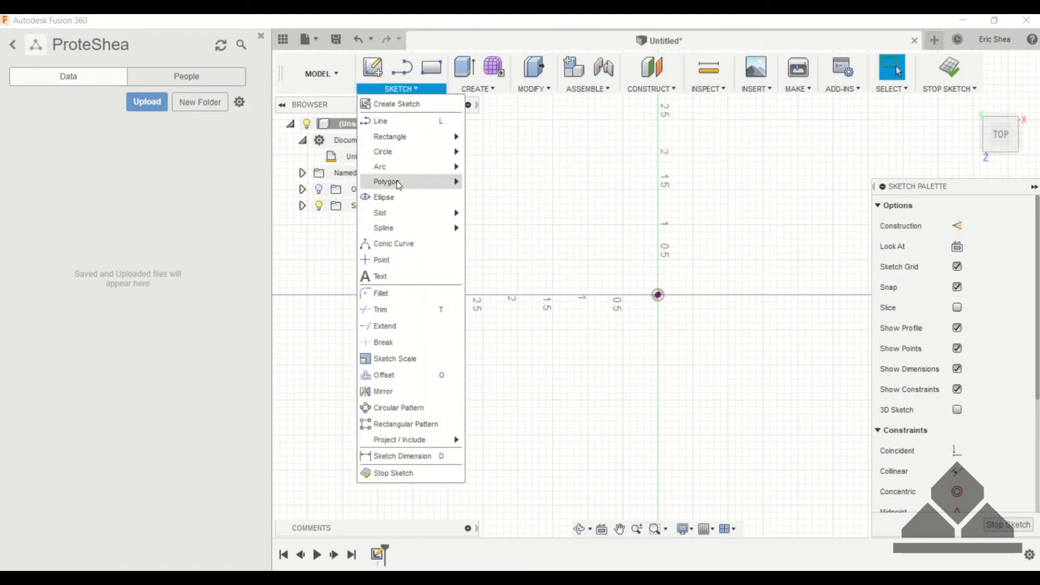
{"action": "mouse_move", "coordinate": [390, 215]}
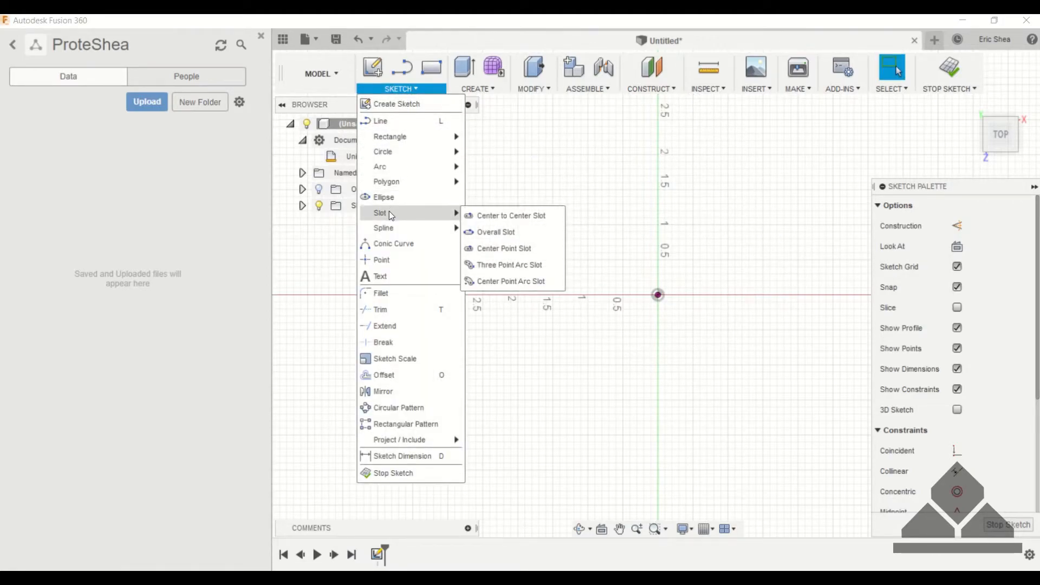
{"action": "left_click", "coordinate": [512, 215]}
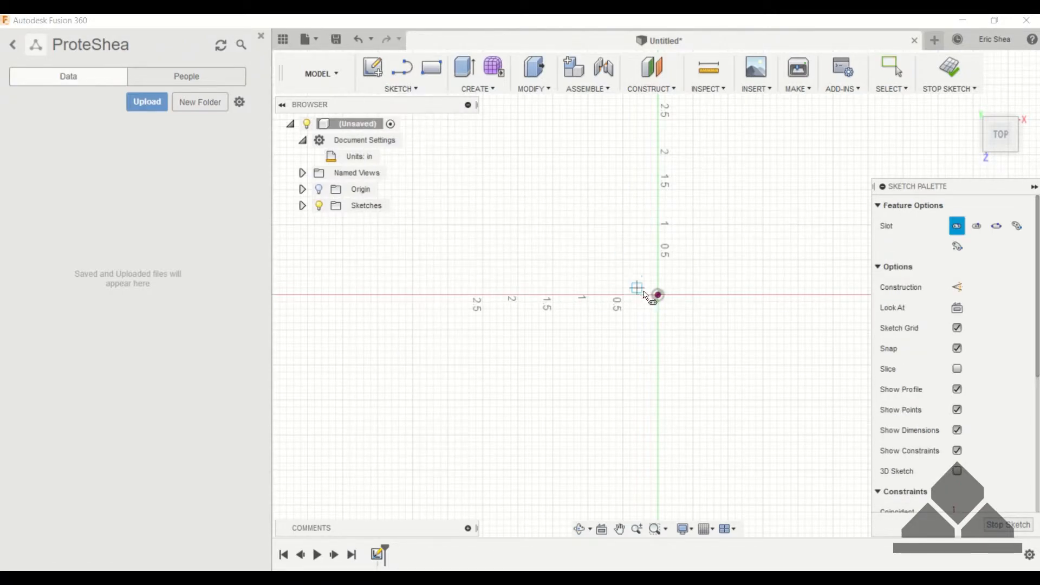
{"action": "left_click", "coordinate": [658, 295]}
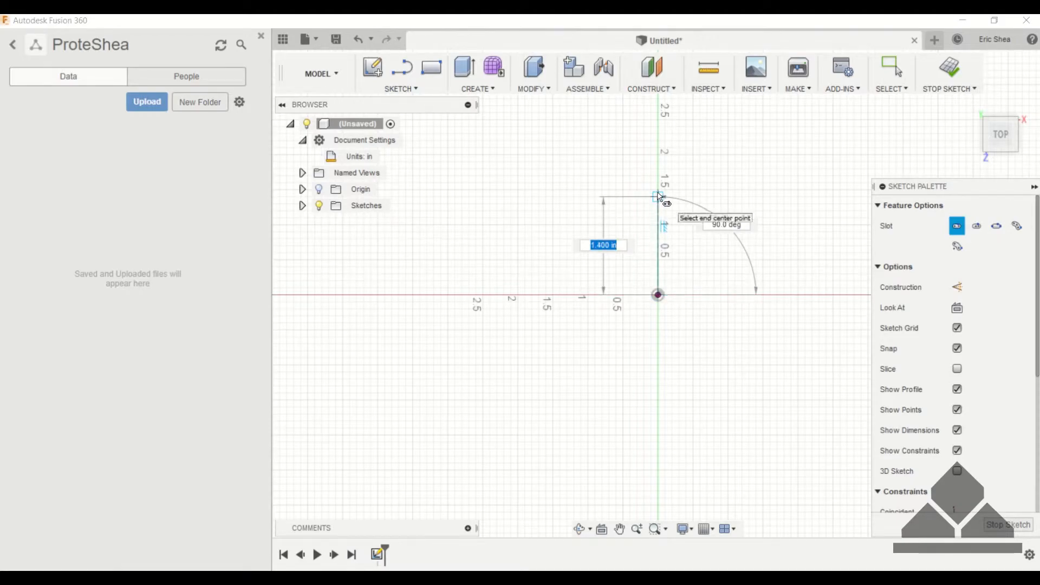
{"action": "left_click", "coordinate": [658, 196]}
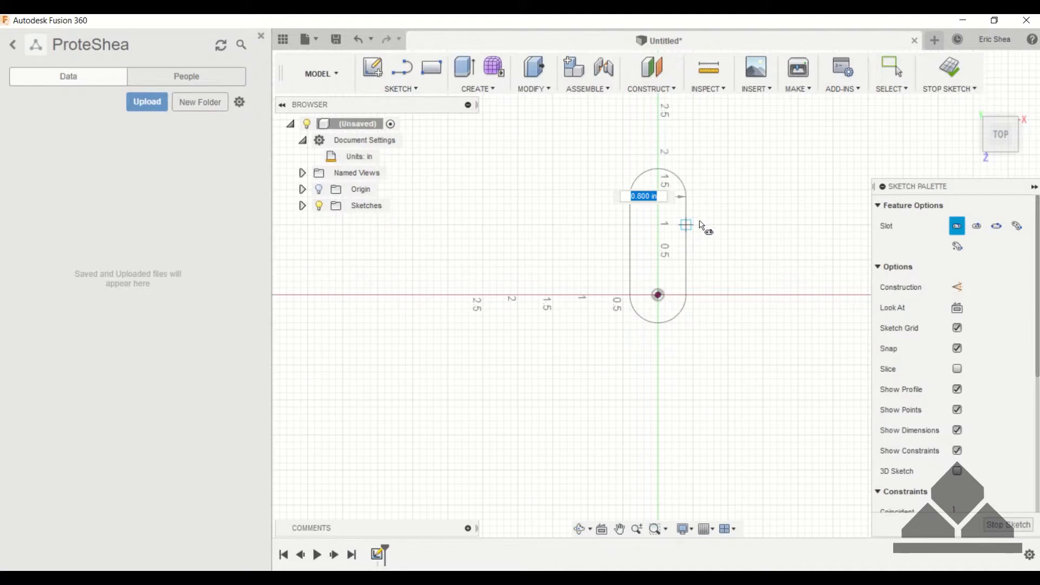
{"action": "left_click", "coordinate": [732, 216]}
{"action": "key", "text": "Escape"}
{"action": "left_click_drag", "start_coordinate": [582, 159], "coordinate": [727, 341]}
{"action": "key", "text": "Delete"}
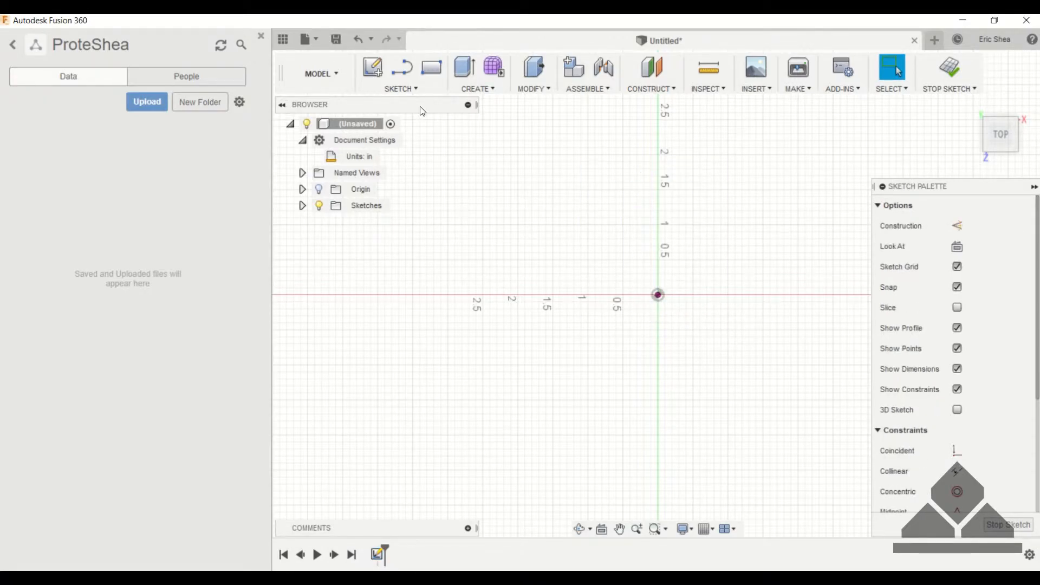
Step: Draw a center rectangle about 3.2 in wide and 2 in high, centred on the origin
{"action": "left_click", "coordinate": [409, 90]}
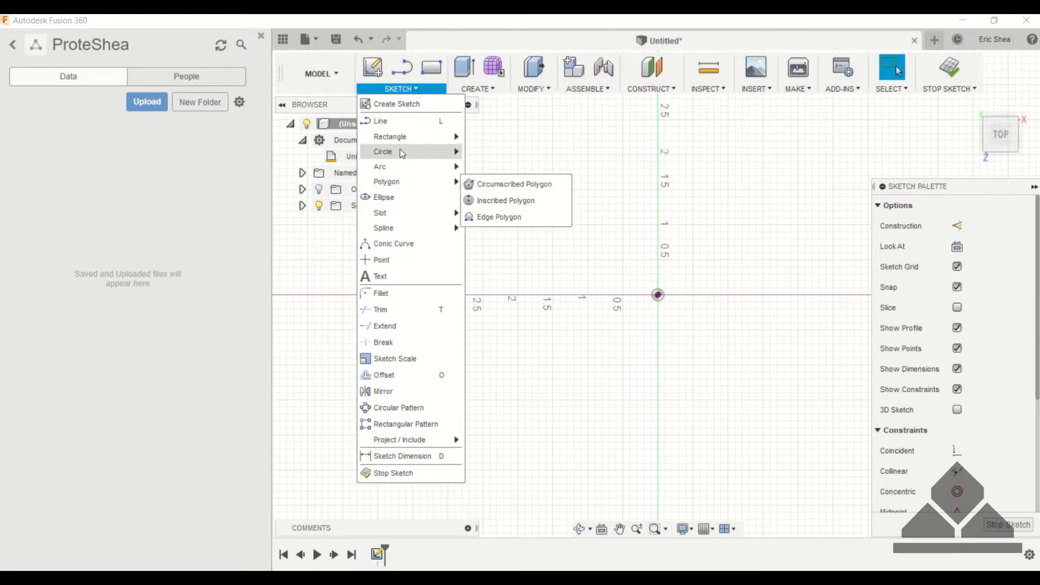
{"action": "mouse_move", "coordinate": [404, 138]}
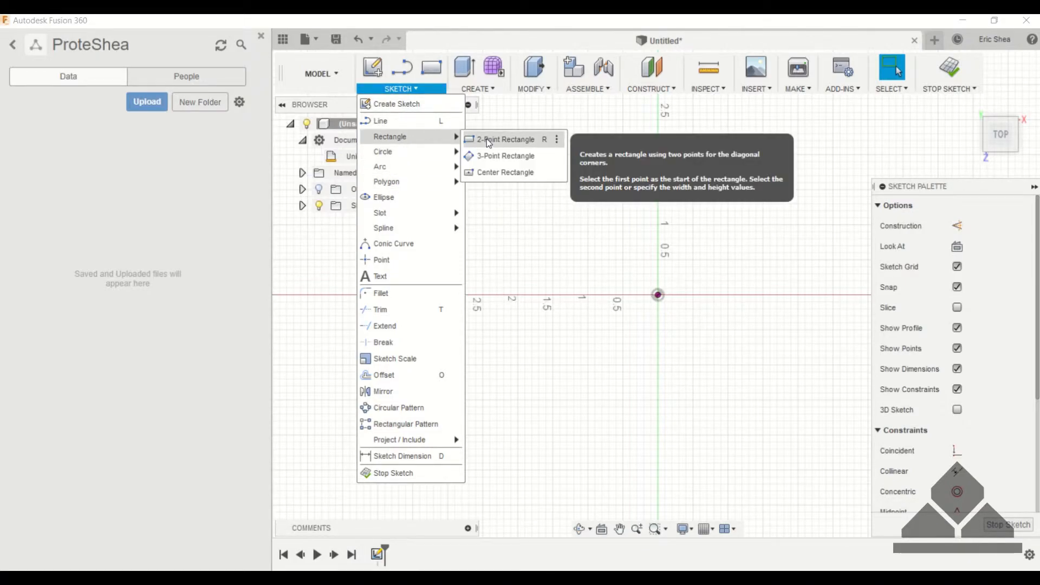
{"action": "left_click", "coordinate": [491, 171]}
{"action": "left_click", "coordinate": [658, 296]}
{"action": "left_click", "coordinate": [771, 224]}
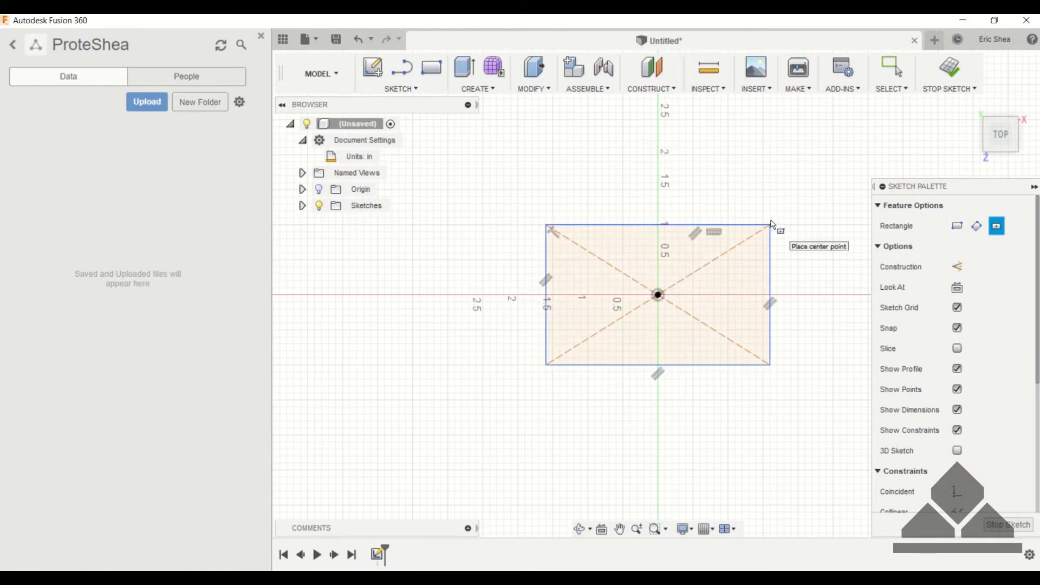
{"action": "key", "text": "Escape"}
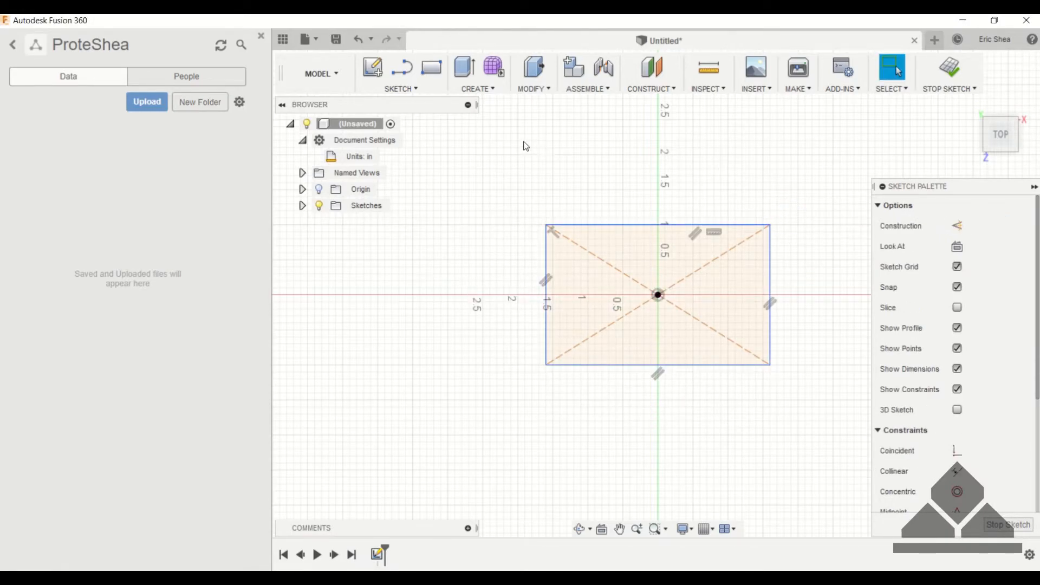
Step: Draw a 3-point arc joining the rectangle's two upper corners, peaking on the vertical axis about 1 in above the upper edge
{"action": "left_click", "coordinate": [404, 87]}
{"action": "mouse_move", "coordinate": [403, 166]}
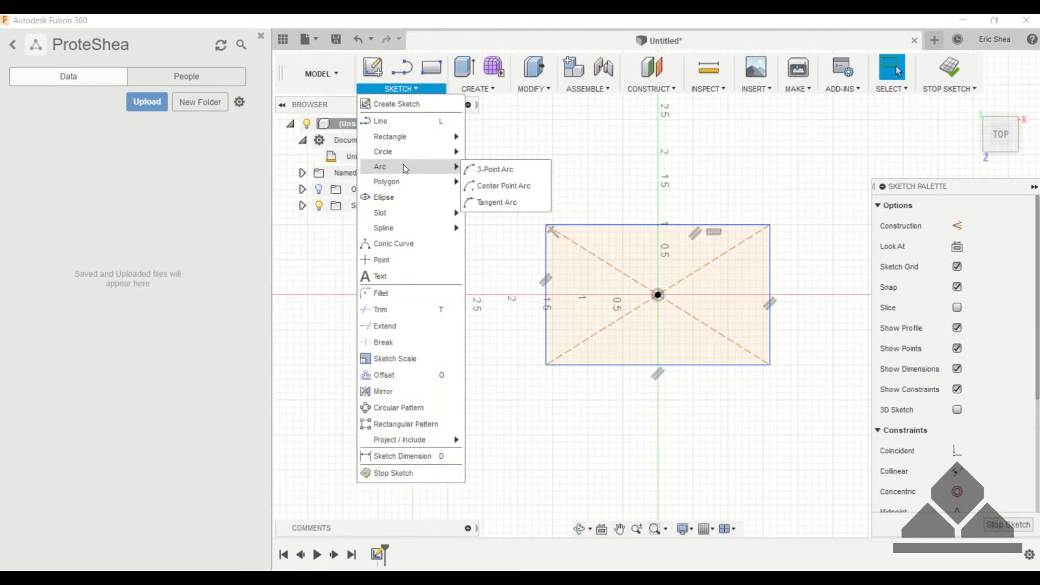
{"action": "left_click", "coordinate": [492, 169]}
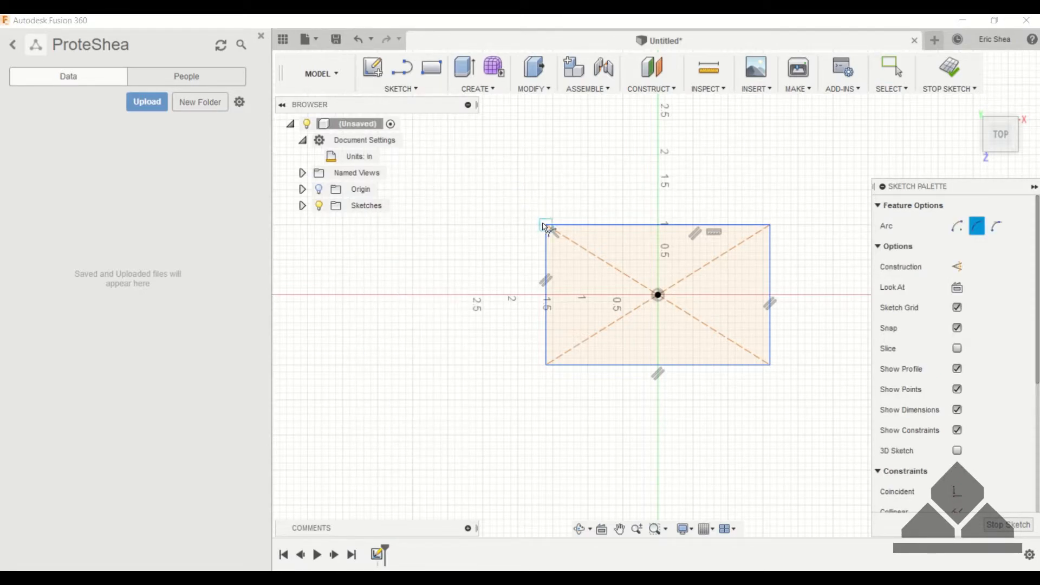
{"action": "left_click", "coordinate": [546, 225]}
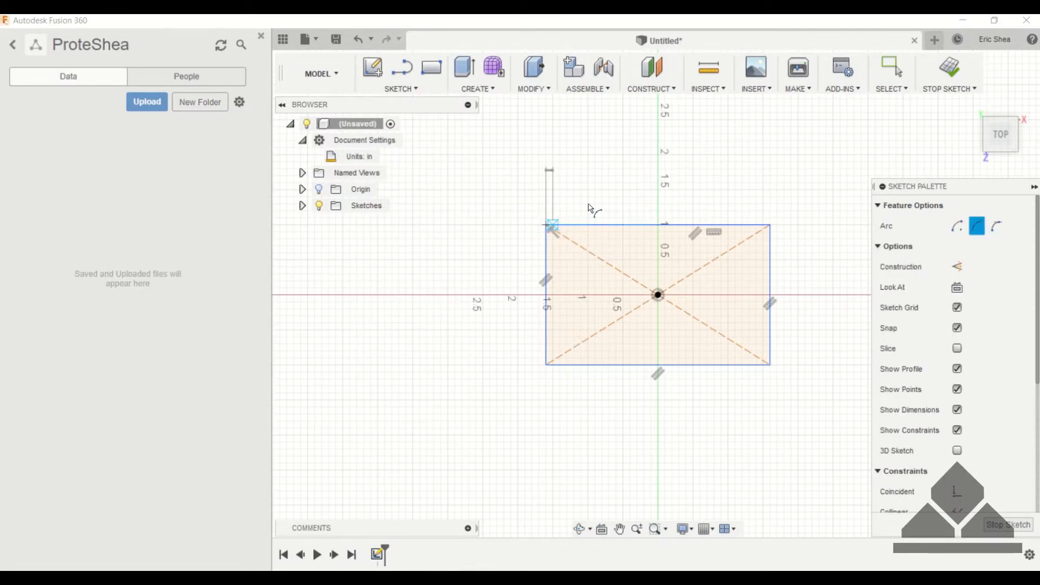
{"action": "left_click", "coordinate": [770, 224]}
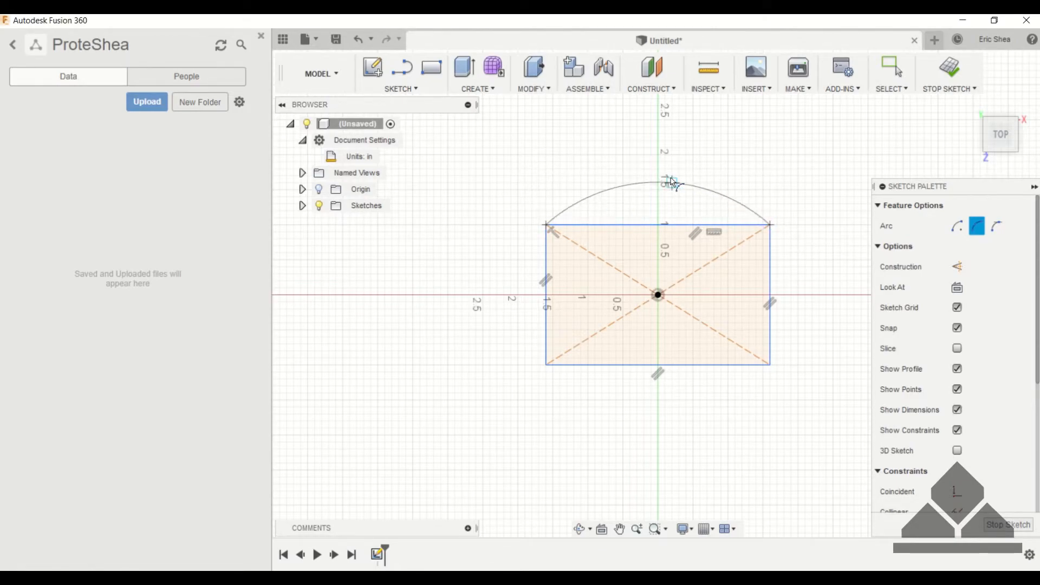
{"action": "left_click", "coordinate": [658, 155]}
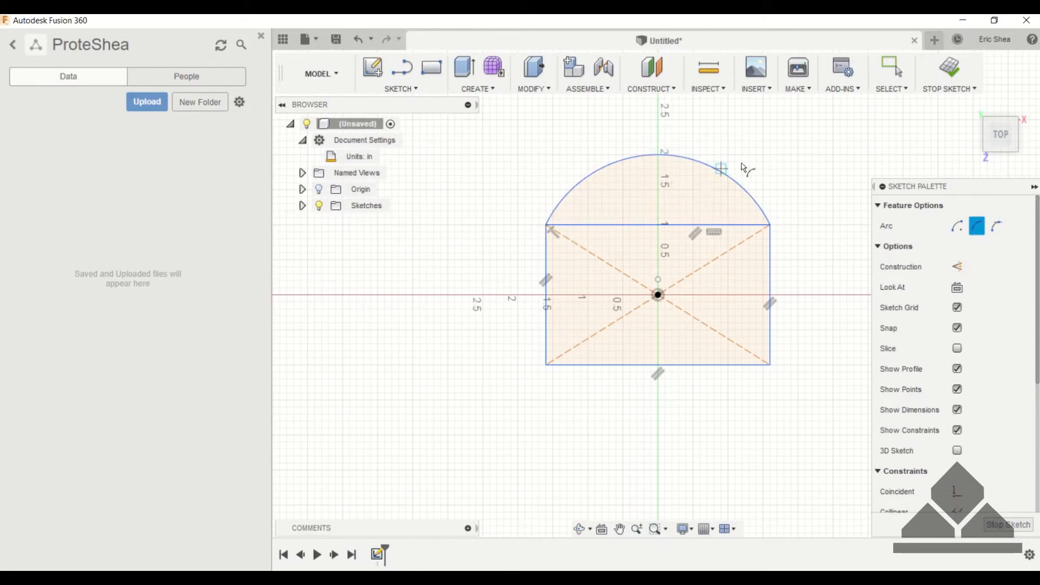
{"action": "key", "text": "Escape"}
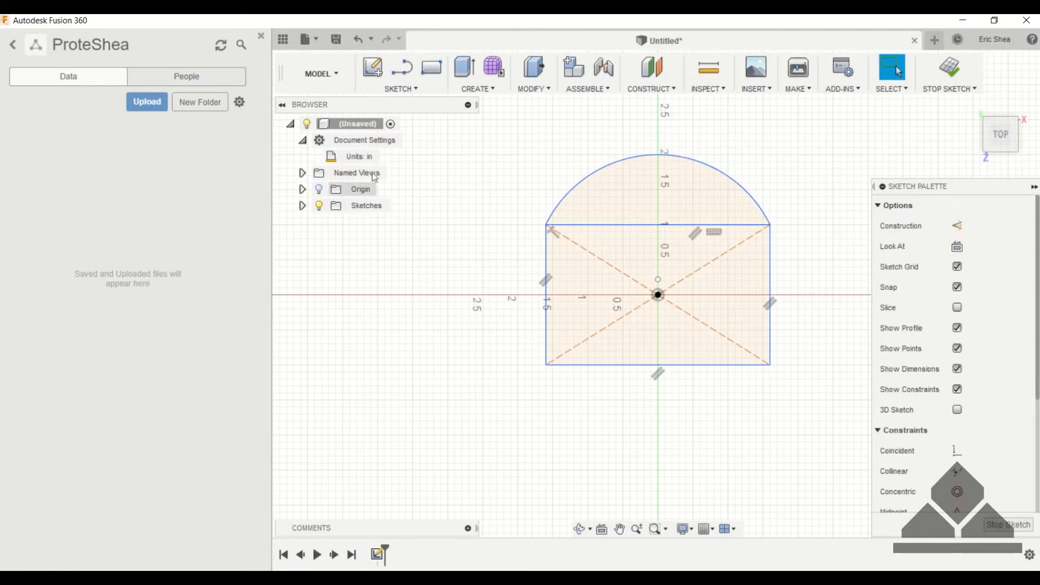
Step: Draw a conic curve joining the rectangle's two lower corners, with its apex about 1.1 in below the lower-left corner
{"action": "left_click", "coordinate": [407, 89]}
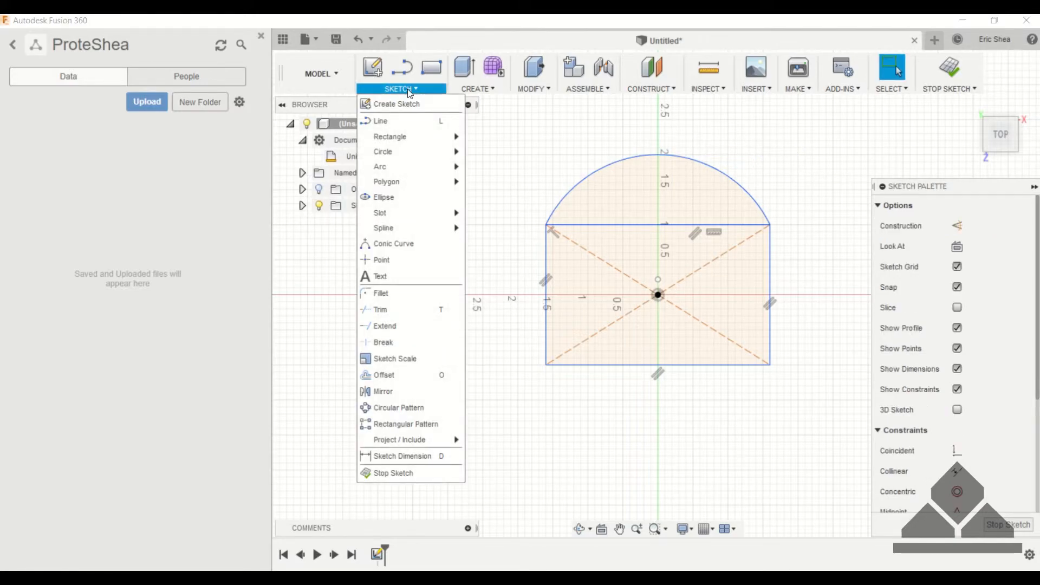
{"action": "left_click", "coordinate": [400, 244]}
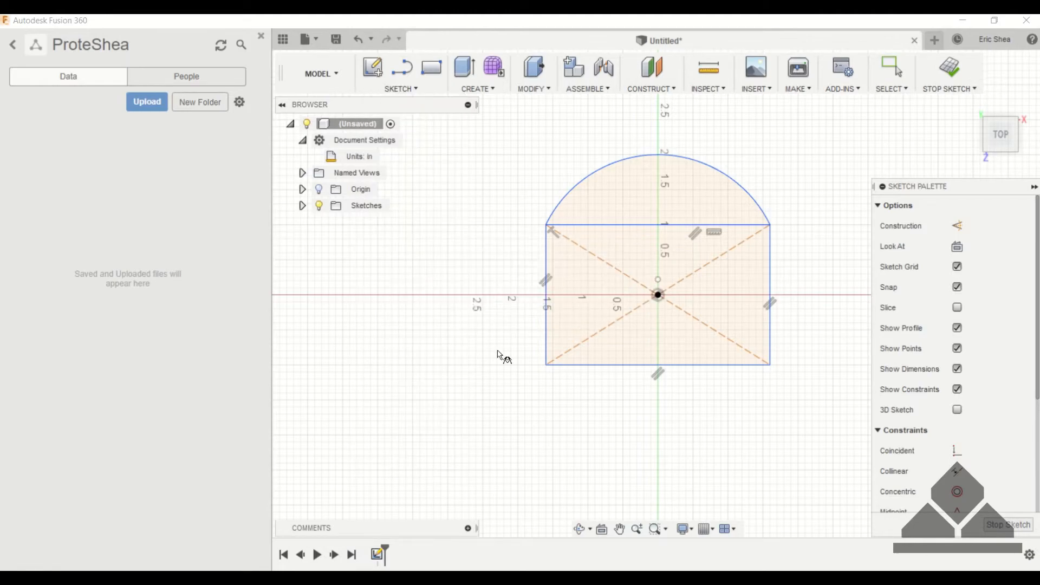
{"action": "left_click", "coordinate": [546, 365]}
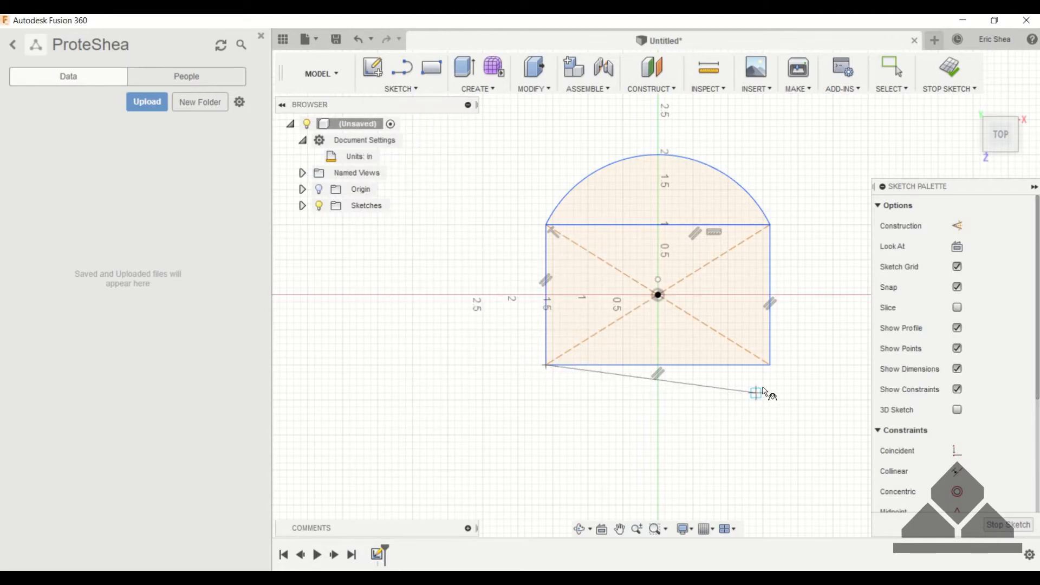
{"action": "left_click", "coordinate": [770, 365]}
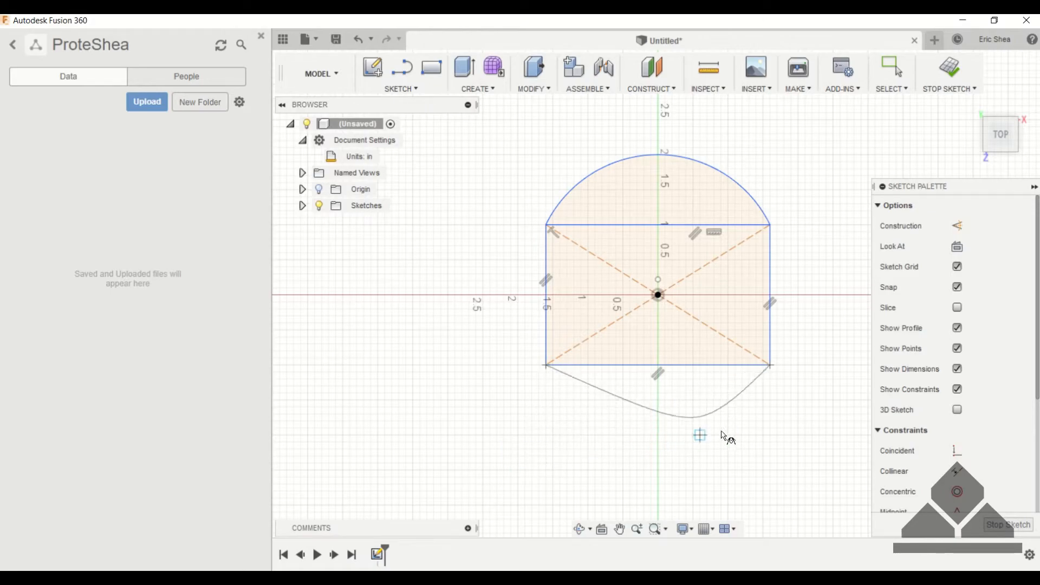
{"action": "left_click", "coordinate": [545, 447]}
{"action": "mouse_move", "coordinate": [545, 410]}
{"action": "left_mouse_down"}
{"action": "mouse_move", "coordinate": [545, 427]}
{"action": "mouse_move", "coordinate": [546, 407]}
{"action": "left_mouse_up"}
{"action": "key", "text": "Return"}
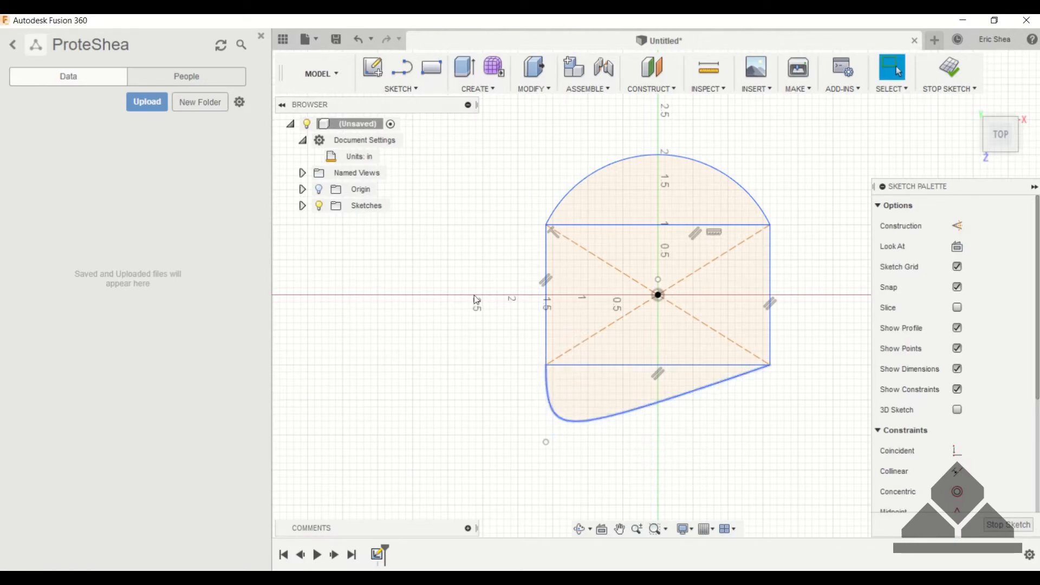
Step: Place a sketch point inside the rectangle, about 1 in left of and 0.8 in above the origin
{"action": "left_click", "coordinate": [404, 88]}
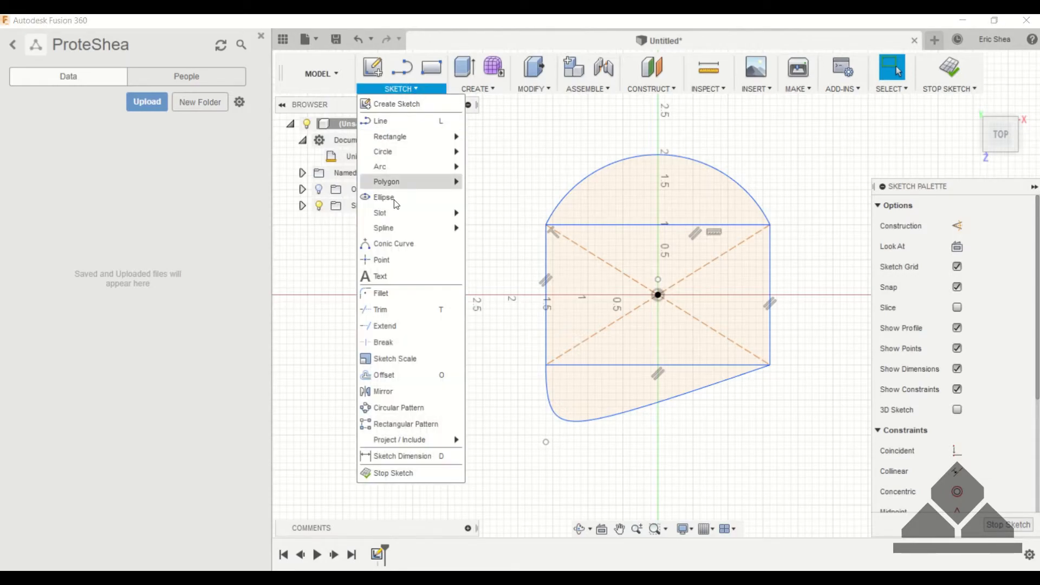
{"action": "left_click", "coordinate": [392, 260]}
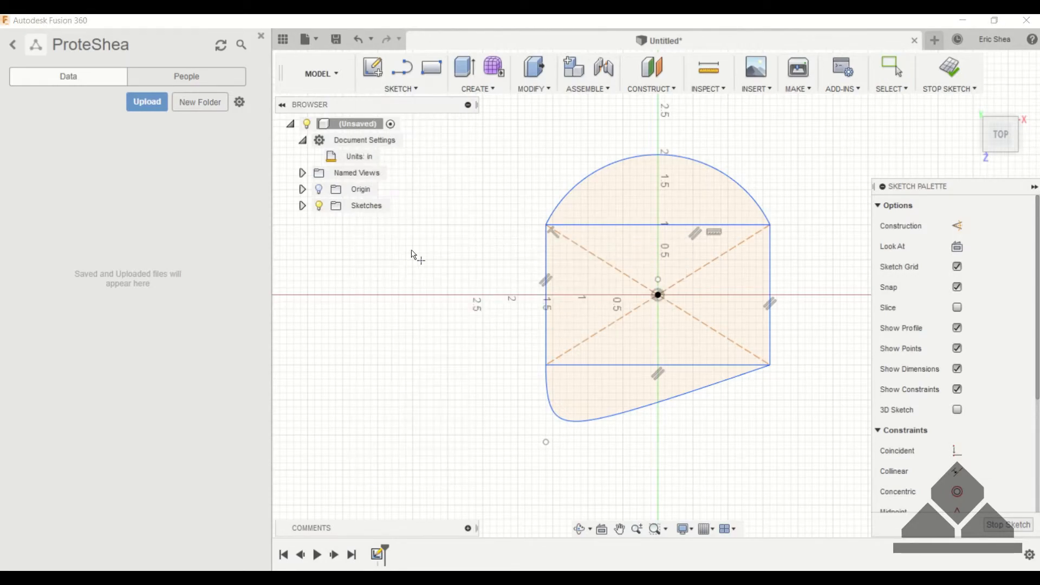
{"action": "left_click", "coordinate": [588, 239]}
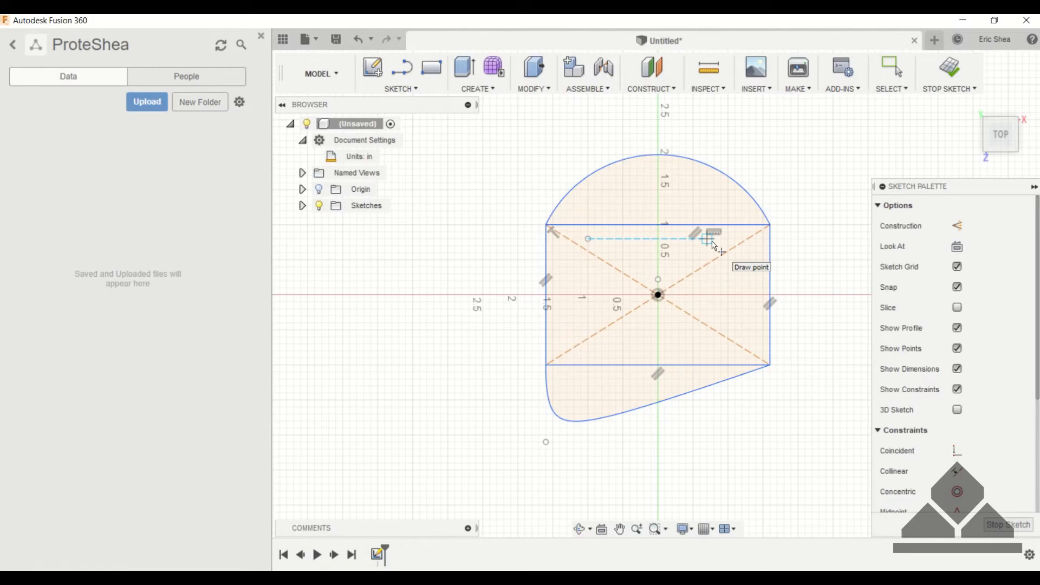
{"action": "key", "text": "Escape"}
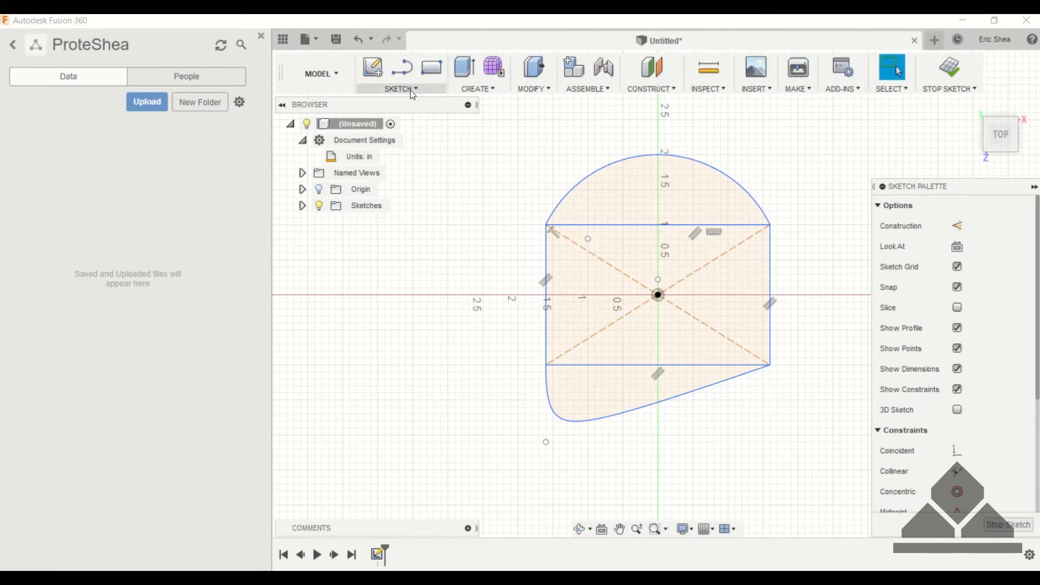
Step: Add the sketch text "ProteShea" starting at the origin, keeping the Arial font and the 0.394 in height
{"action": "left_click", "coordinate": [410, 89]}
{"action": "left_click", "coordinate": [391, 275]}
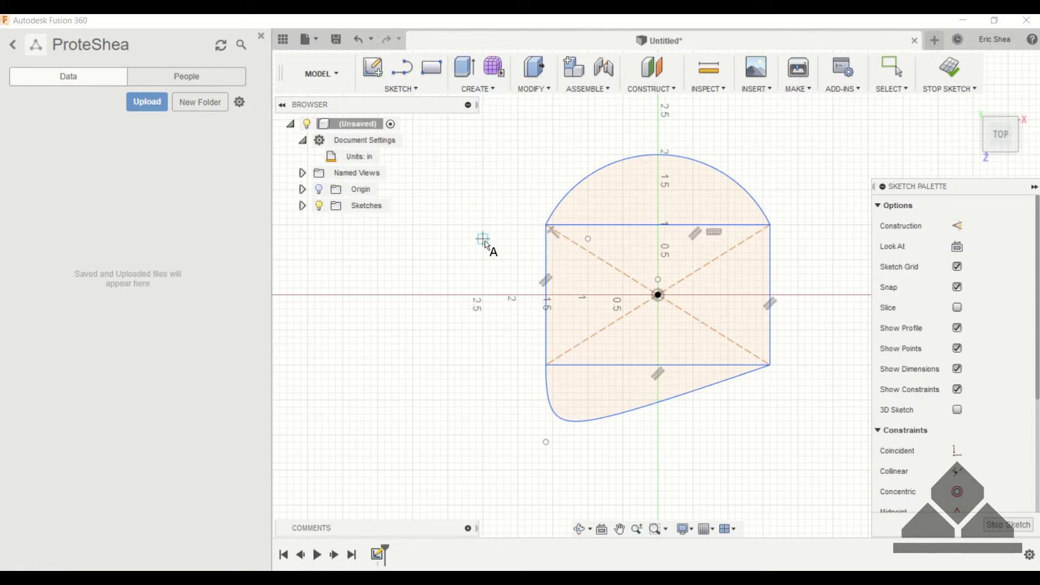
{"action": "left_click", "coordinate": [658, 296]}
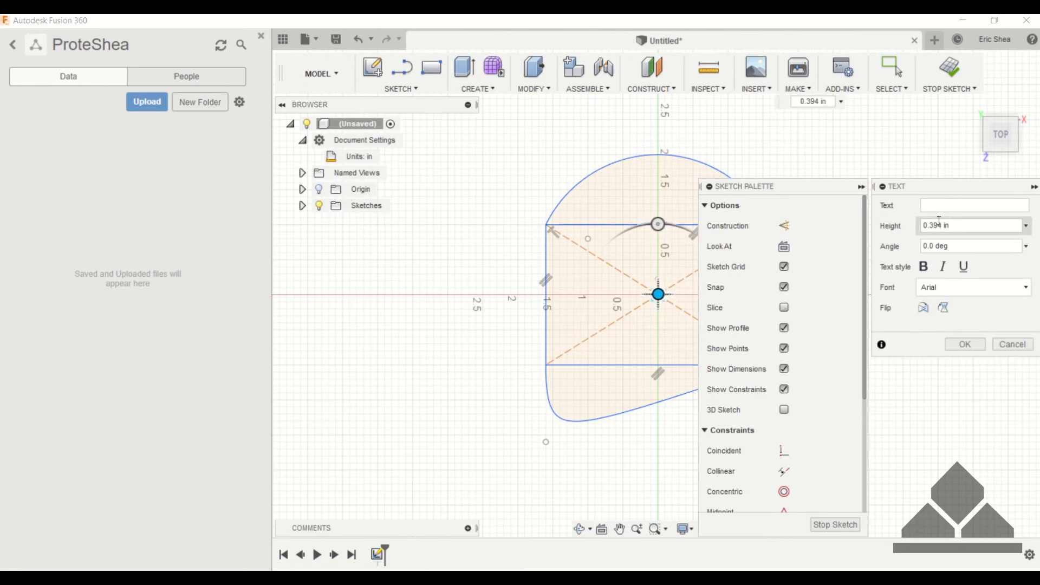
{"action": "type", "text": "ProteShea"}
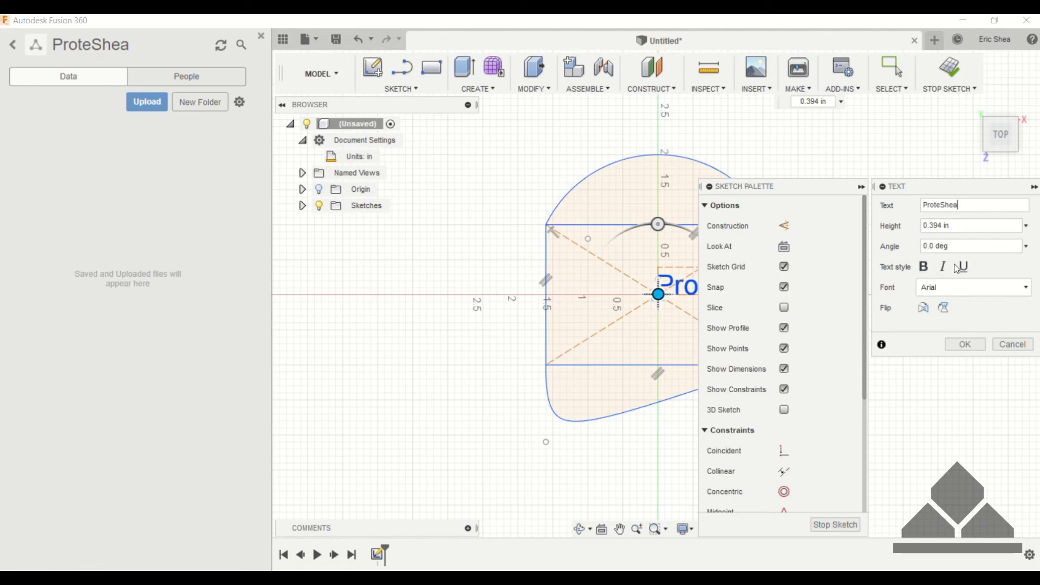
{"action": "left_click", "coordinate": [980, 295]}
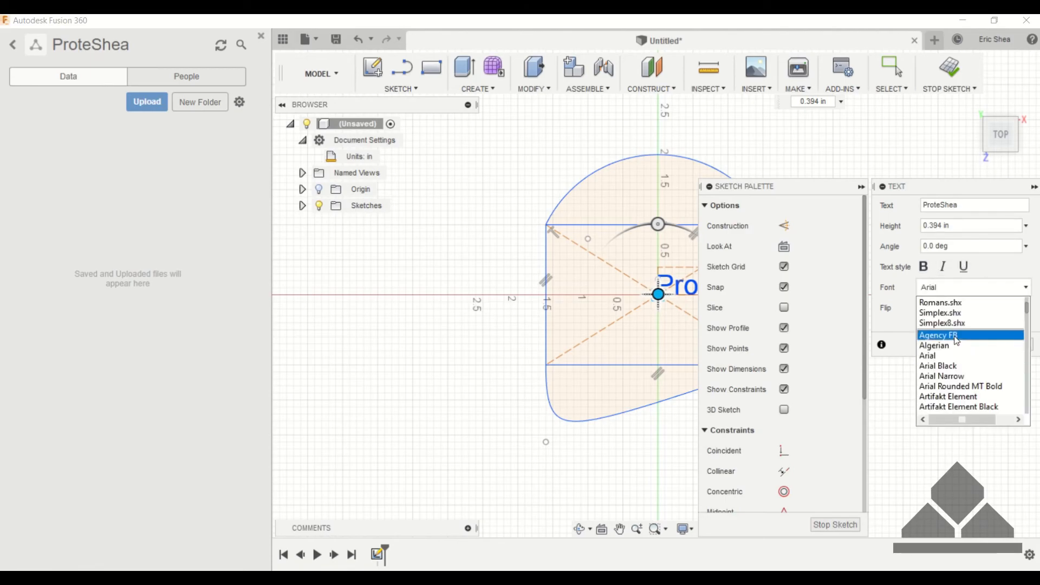
{"action": "left_click", "coordinate": [904, 323]}
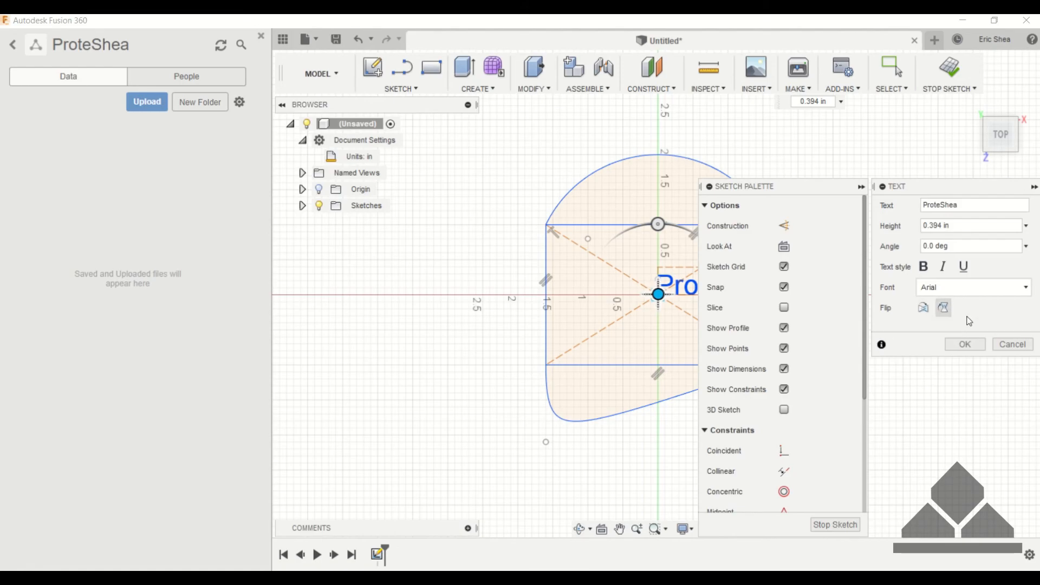
{"action": "left_click", "coordinate": [958, 347]}
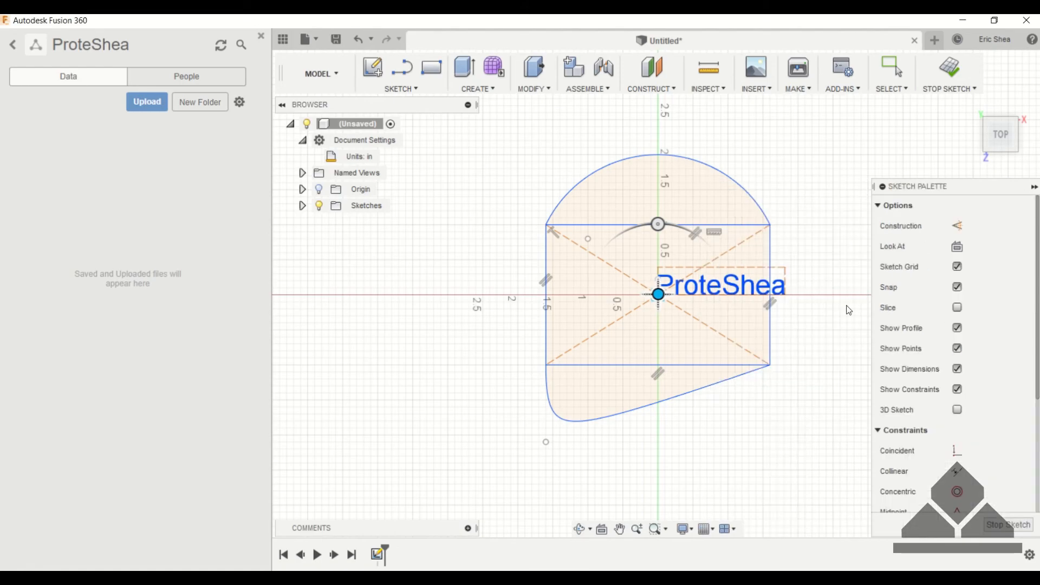